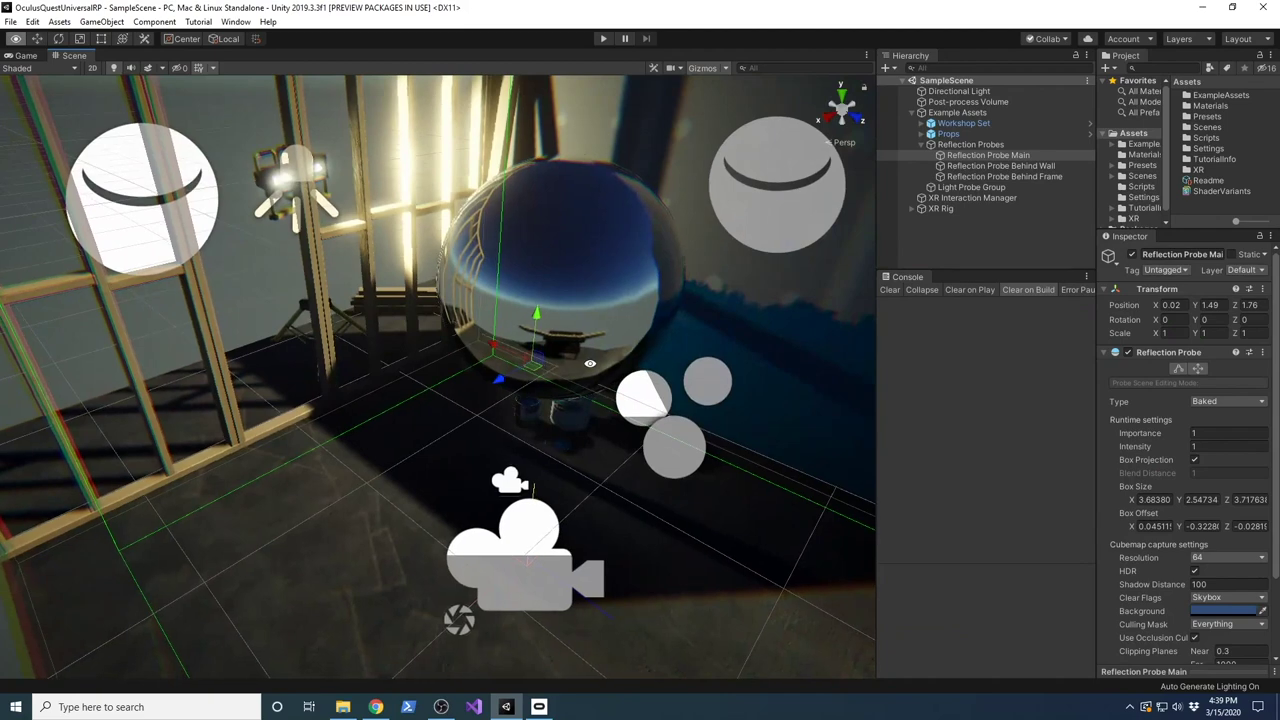
Zoom the Scene view out to frame the workshop room and workbench, then enter Play mode
scroll(531, 355, "down", 5)
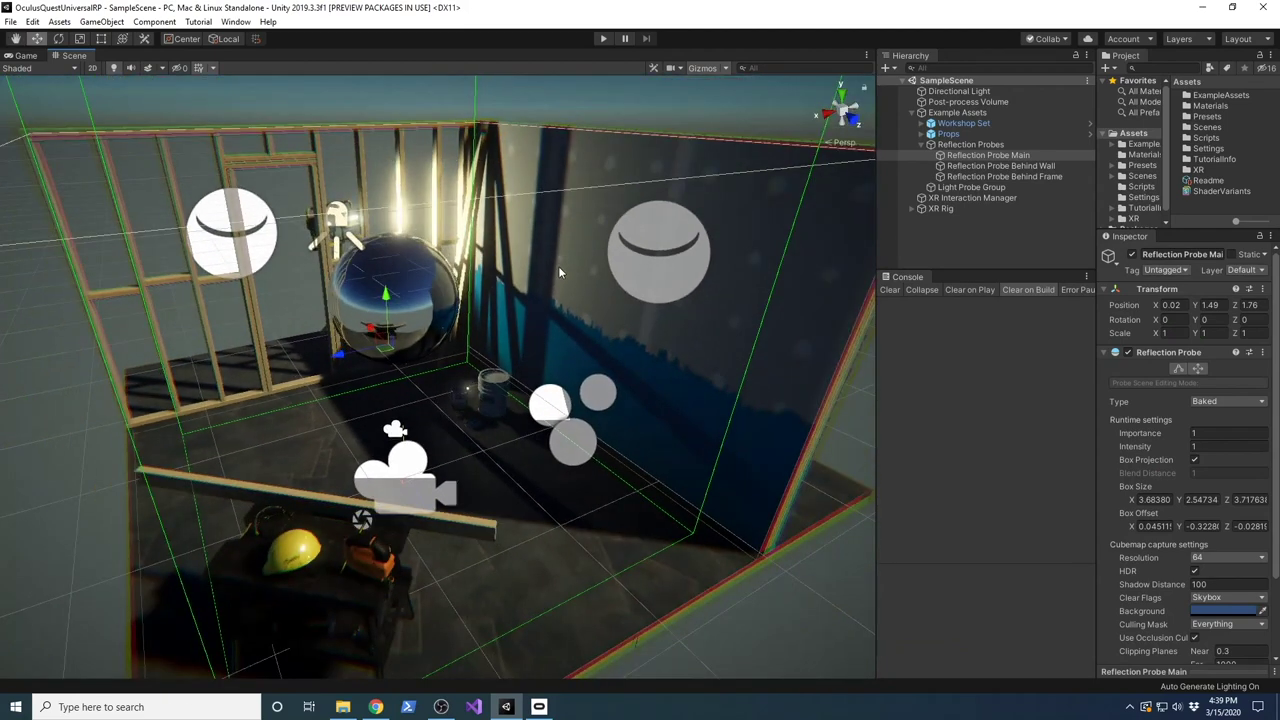
left_click(603, 38)
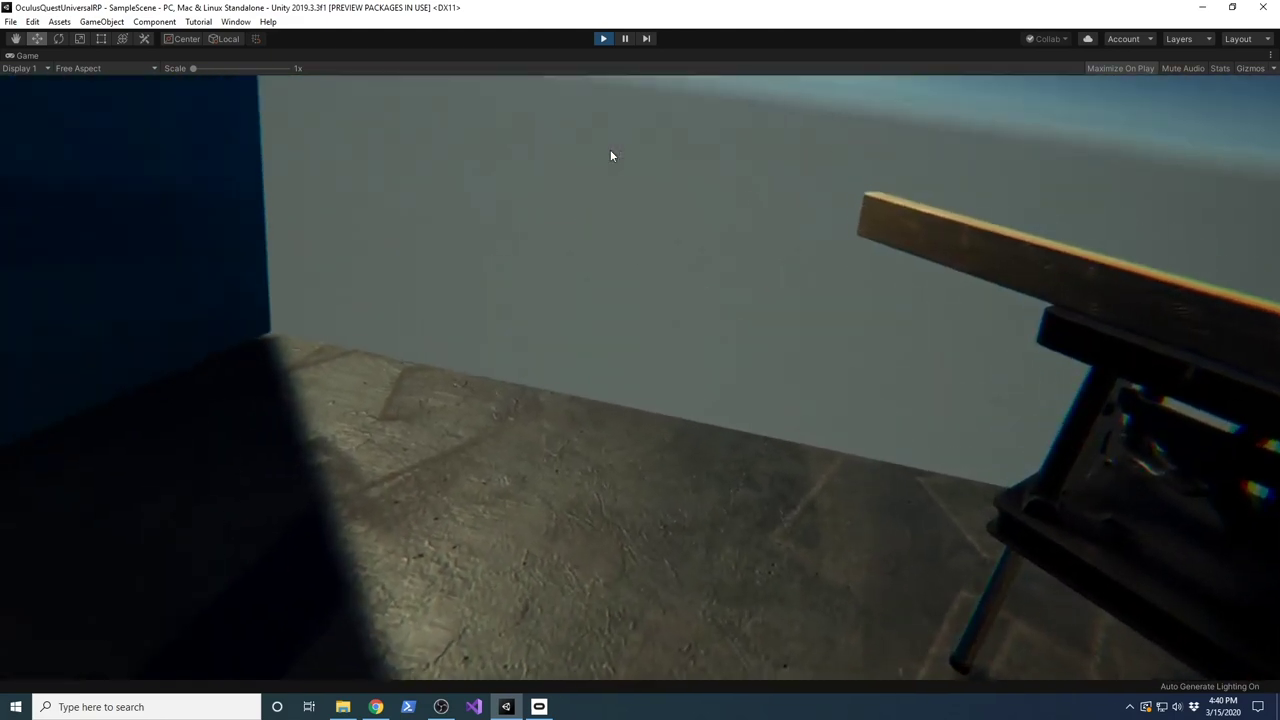
Exit Play mode and orbit the Scene view to a frontal view of the workshop room
left_click(603, 38)
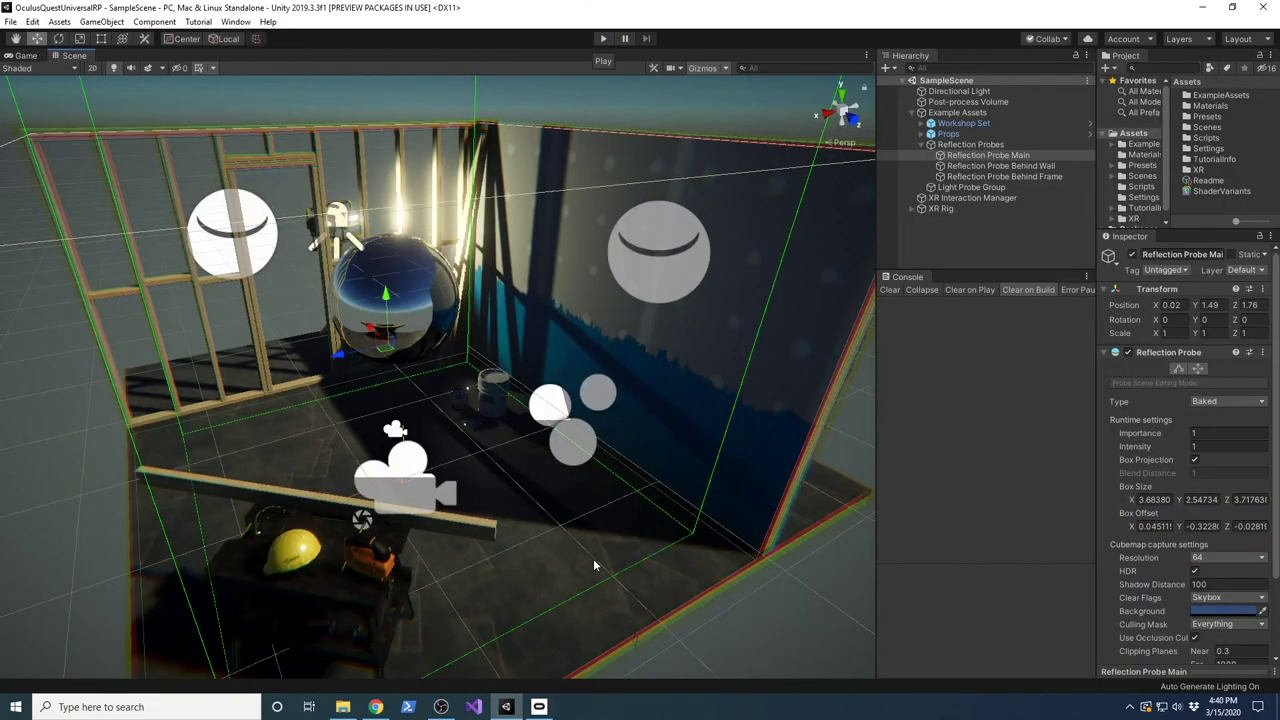
left_click_drag(422, 384, 506, 486, "alt")
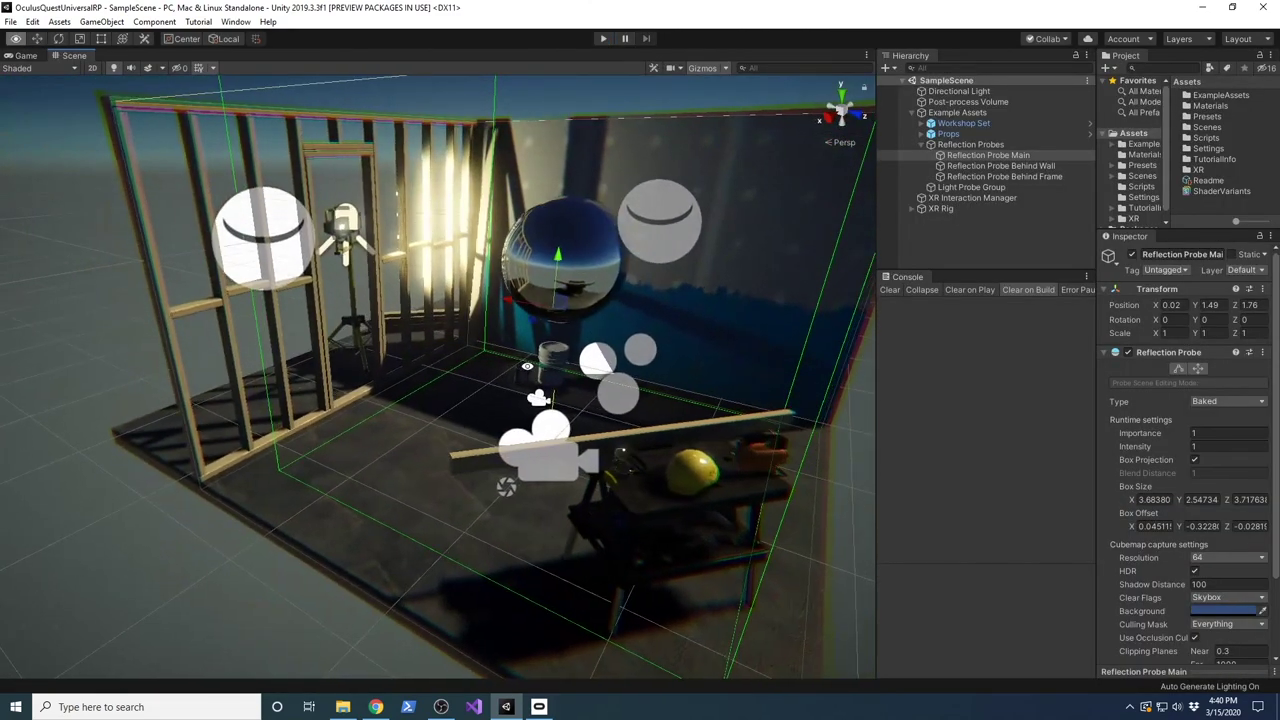
Review the Oculus Link cable listing in Chrome, then switch to the Anker USB C to USB 3.0 10ft cable page
left_click(376, 707)
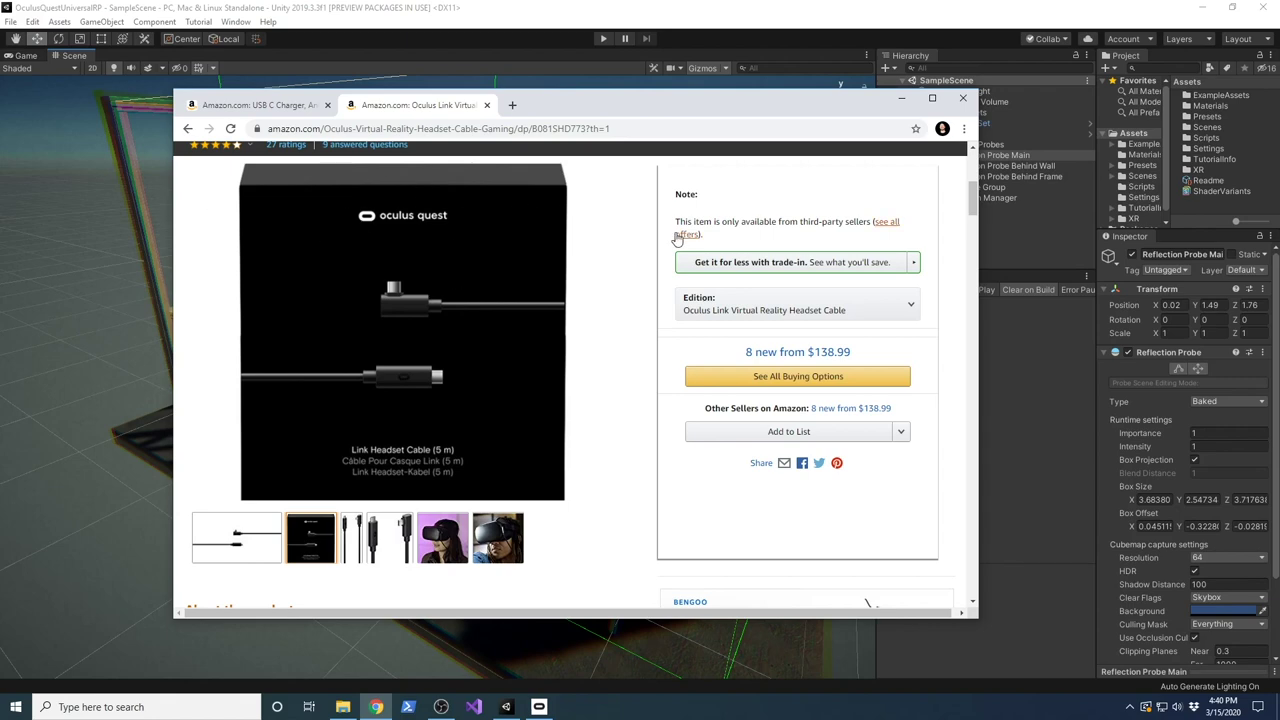
scroll(668, 228, "up", 1)
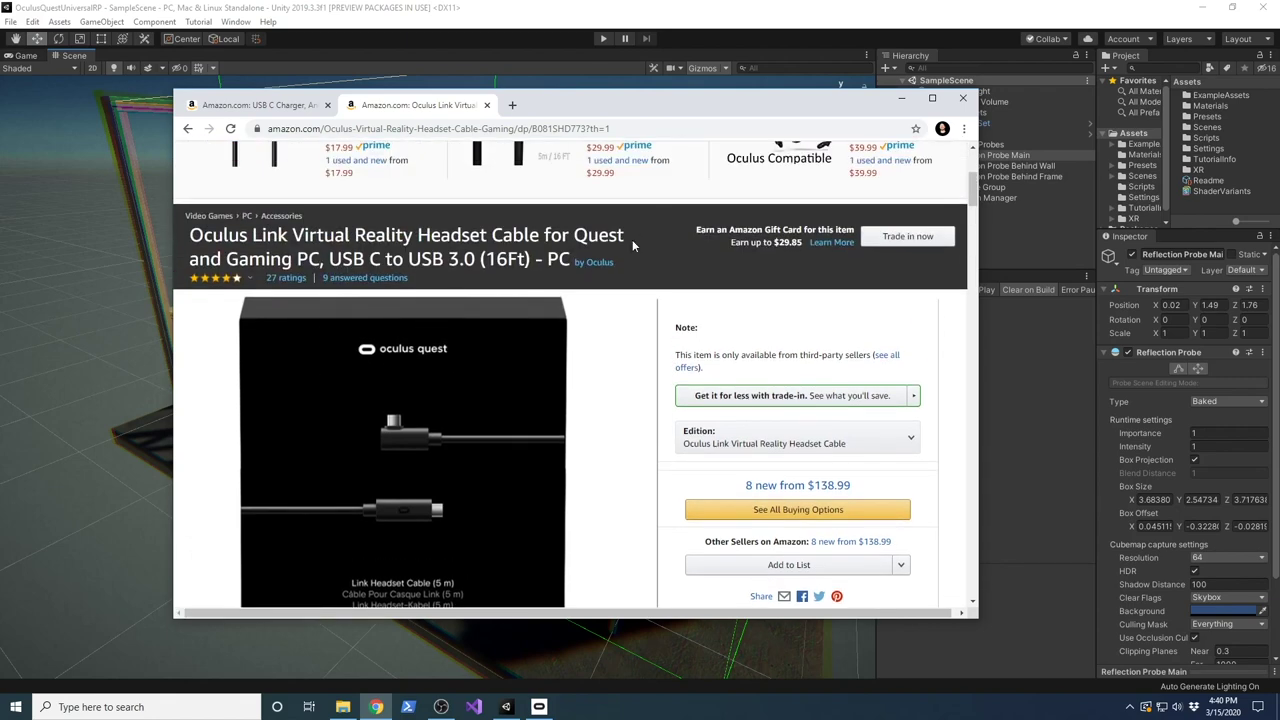
scroll(630, 245, "down", 1)
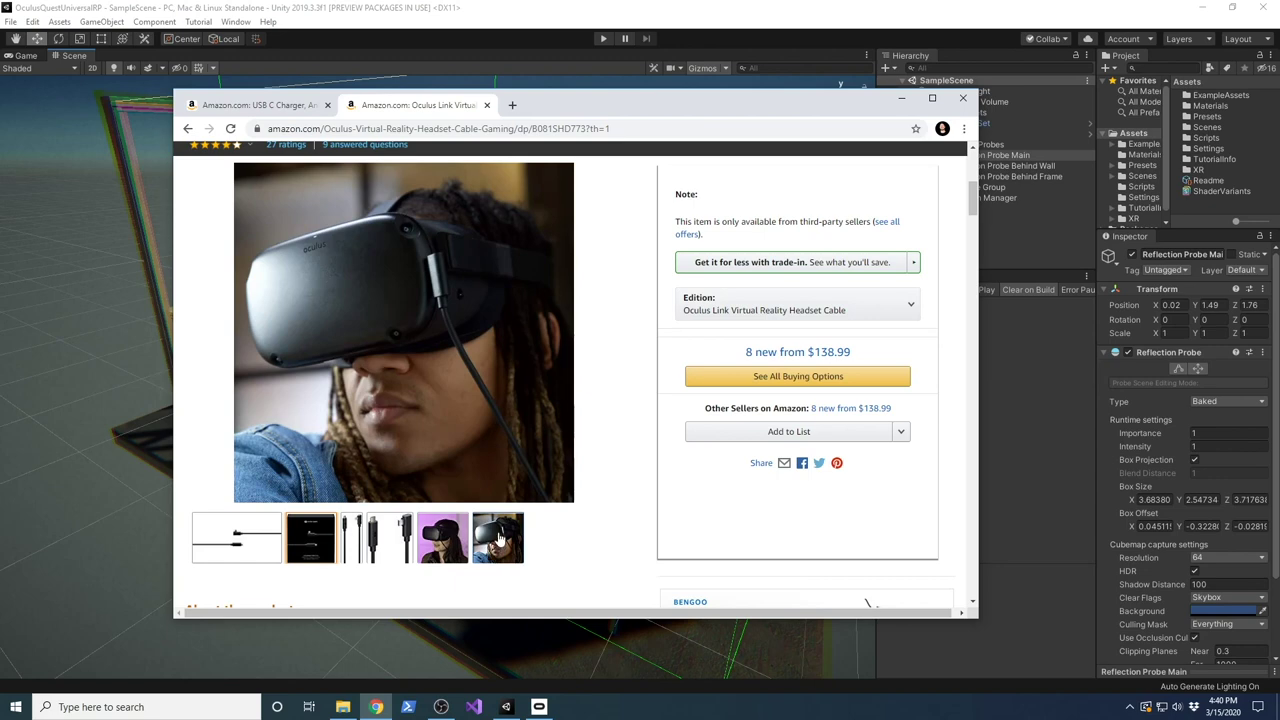
left_click(268, 108)
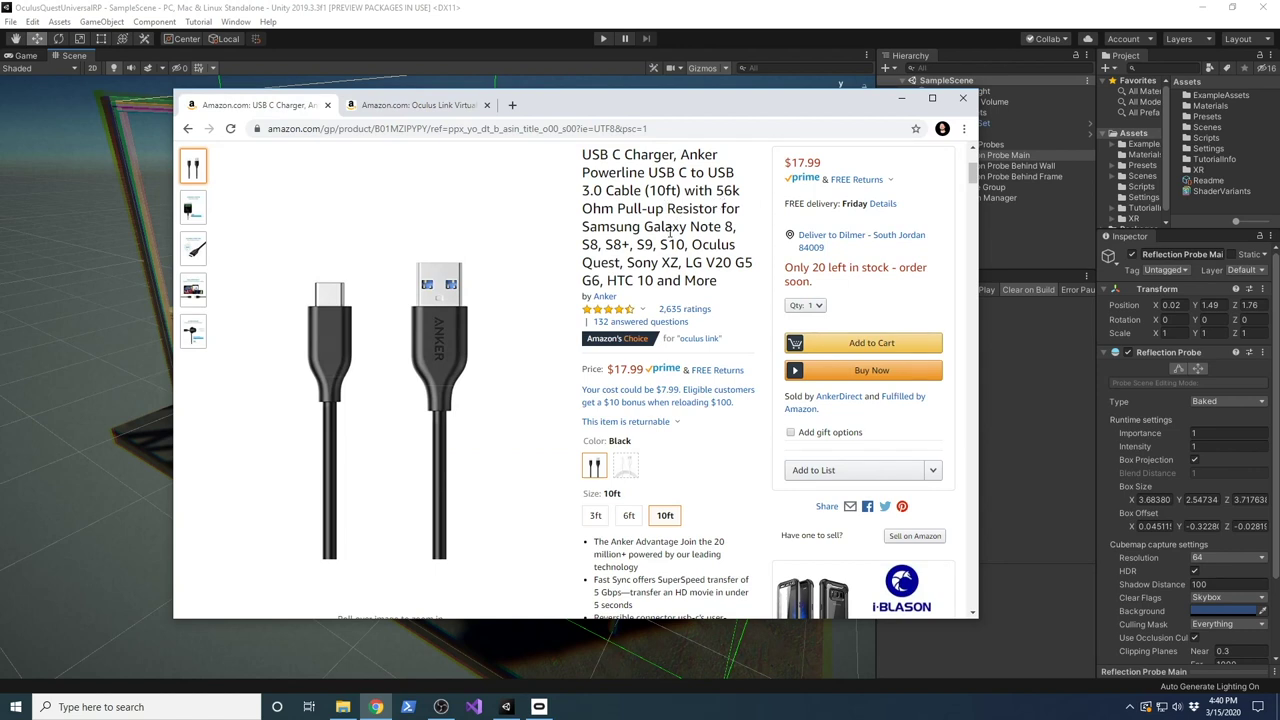
left_click(612, 311)
Back in Unity, open the Package Manager filtered to packages In Project
mouse_move(457, 320)
left_click(611, 88)
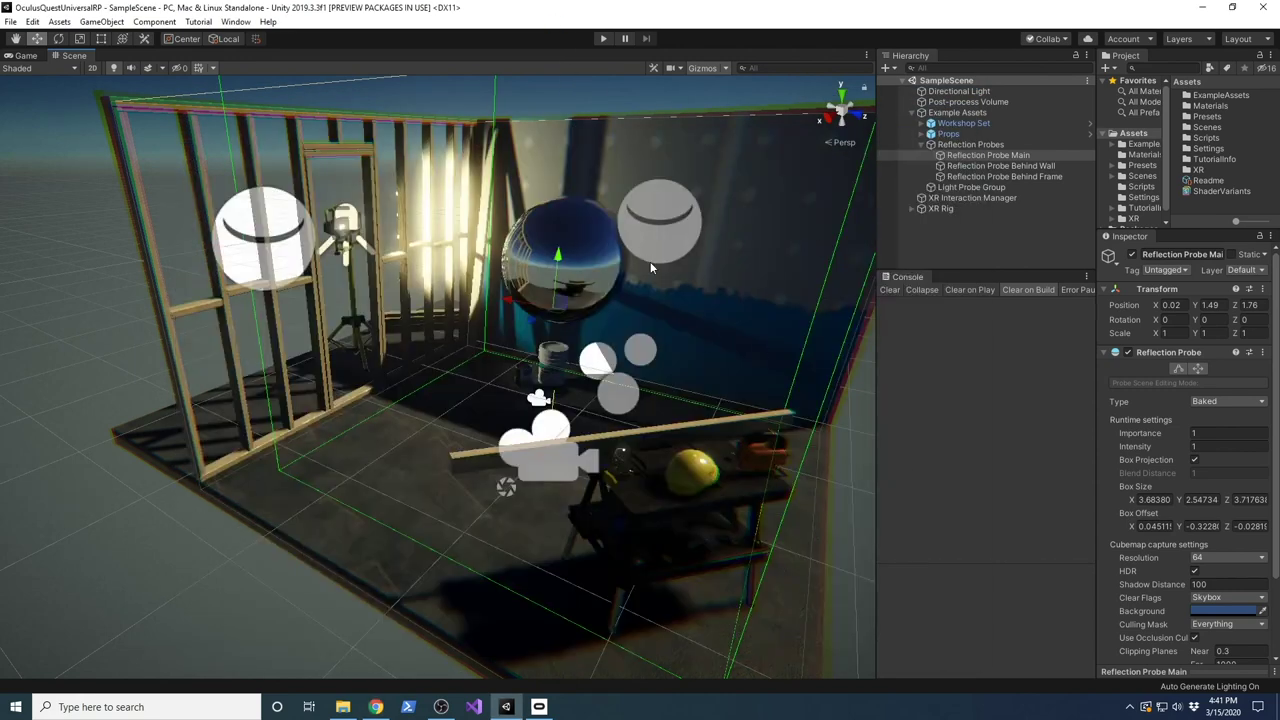
left_click(236, 22)
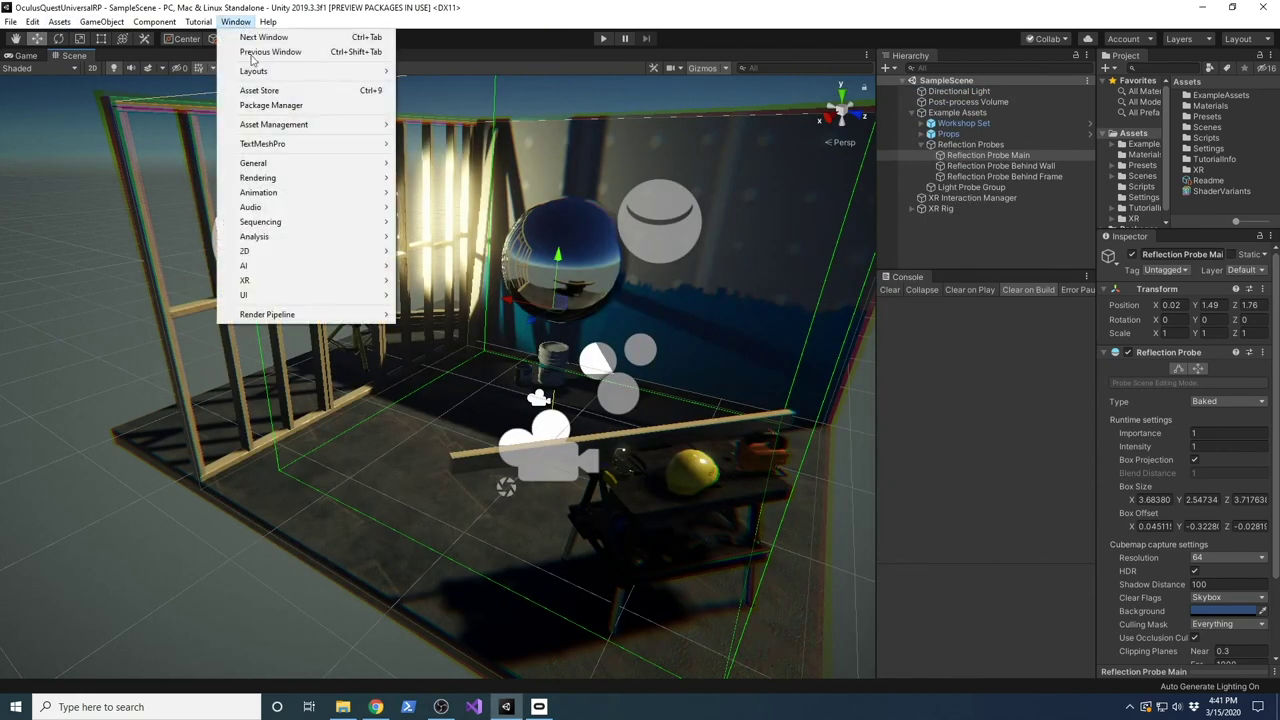
left_click(271, 105)
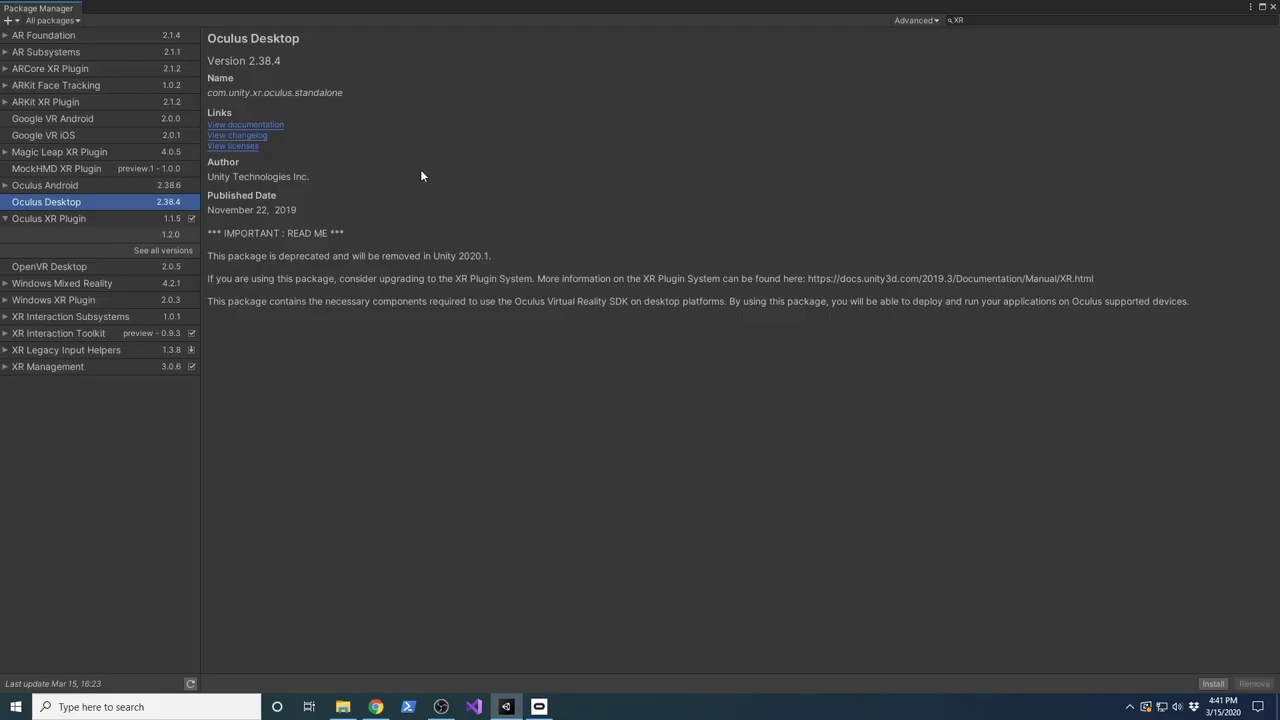
left_click(52, 20)
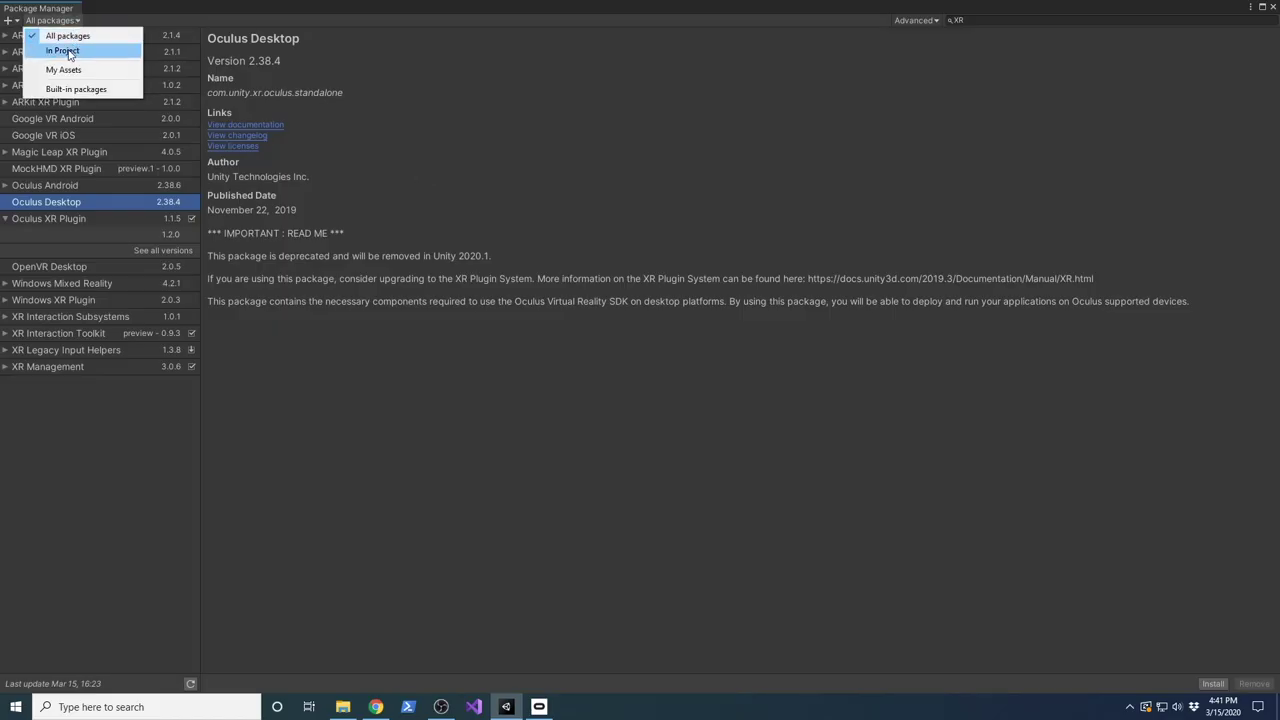
left_click(72, 52)
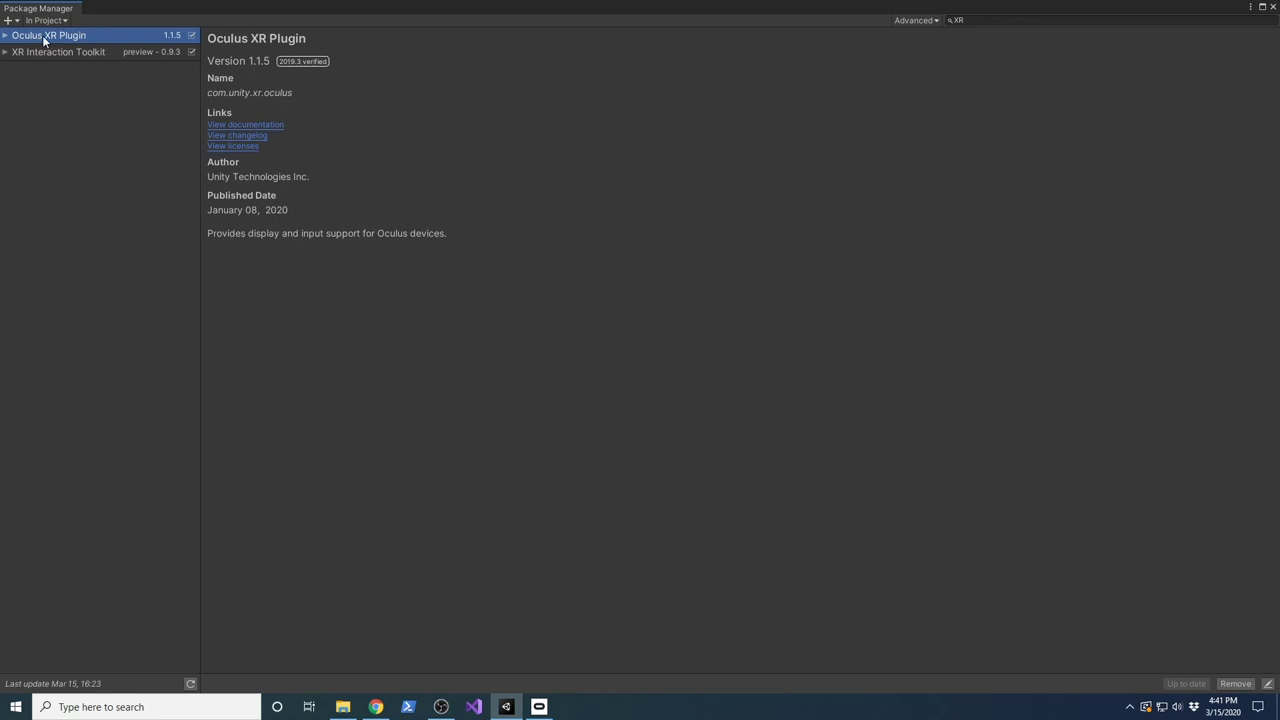
Expand the Oculus XR Plugin and XR Interaction Toolkit version lists, then close the Package Manager
left_click(6, 36)
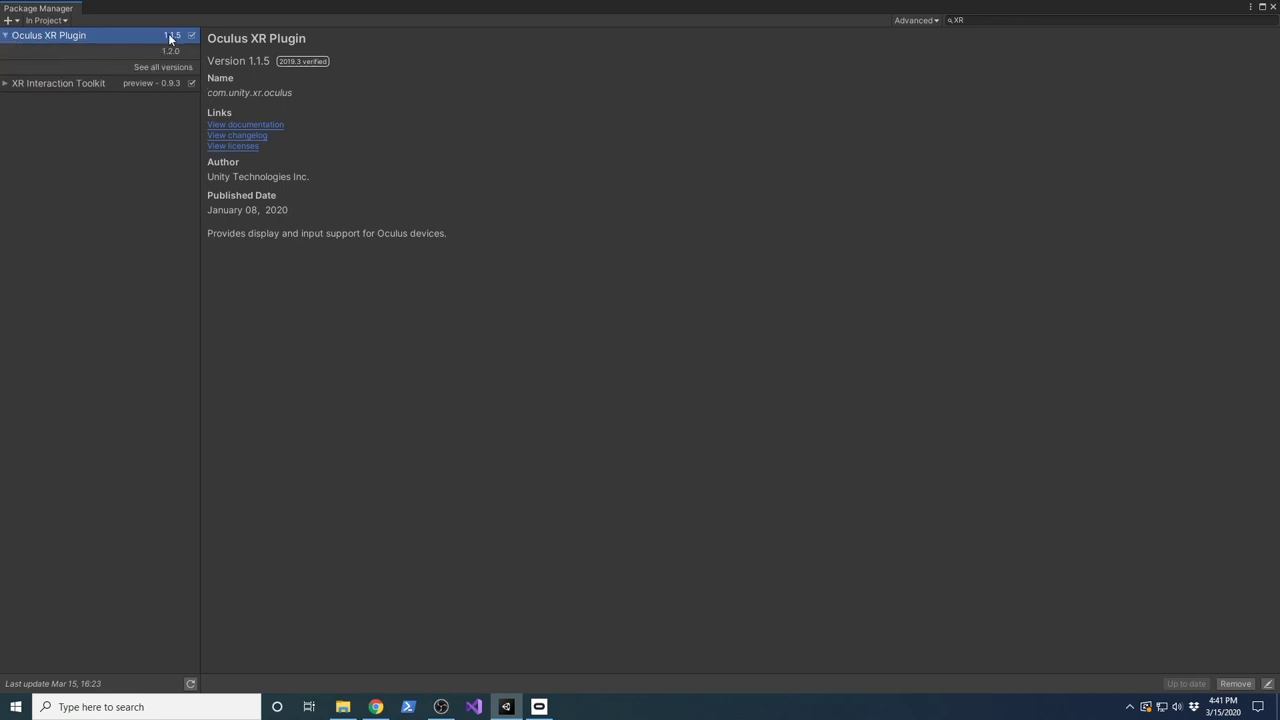
left_click(6, 84)
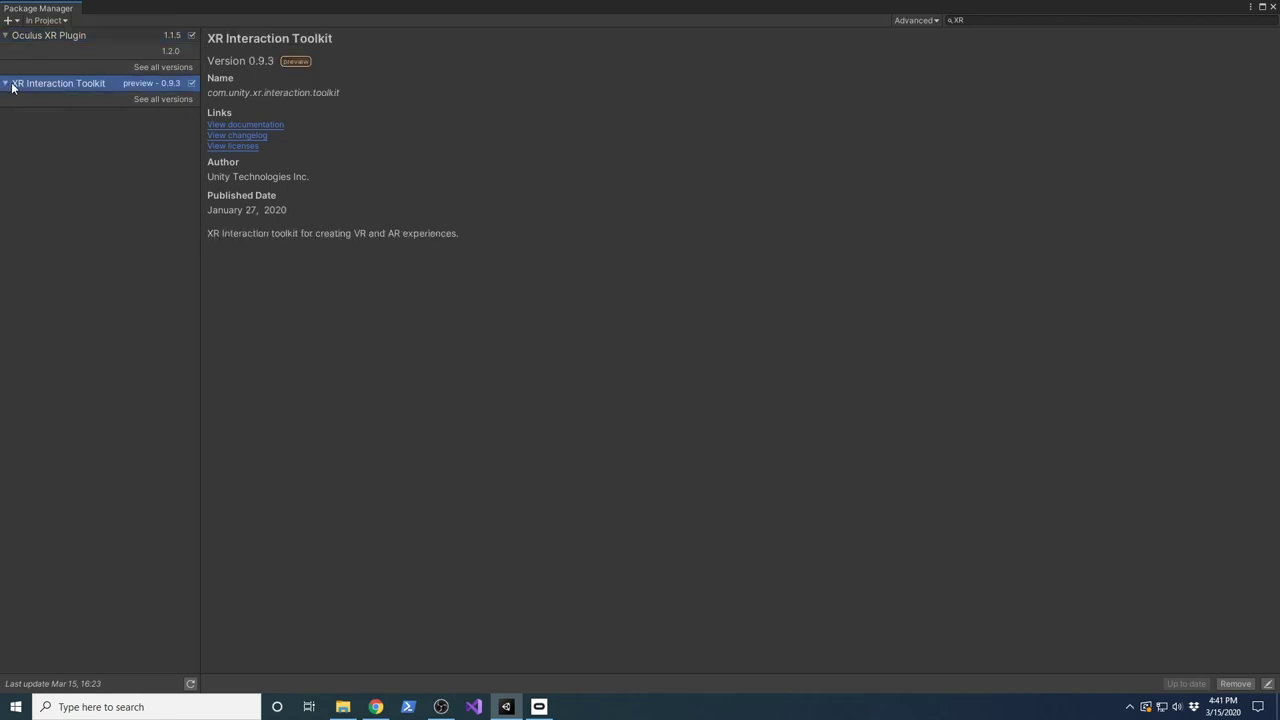
left_click(150, 98)
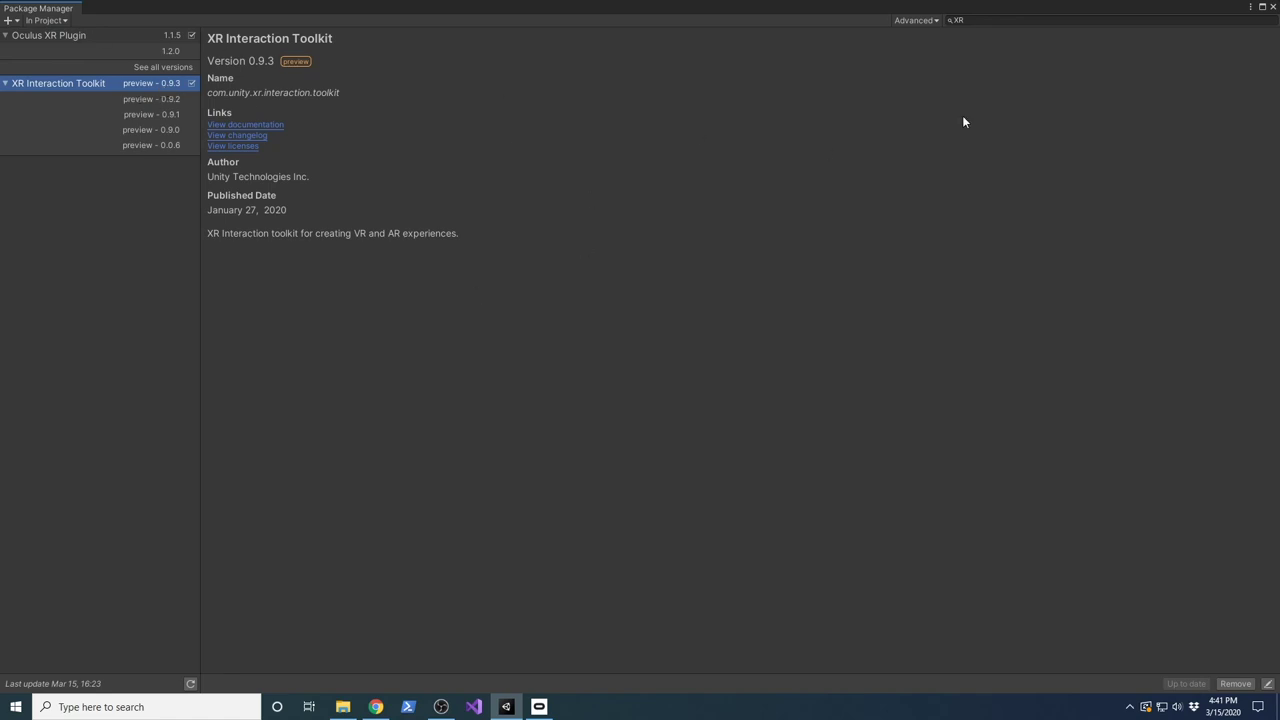
left_click(1273, 7)
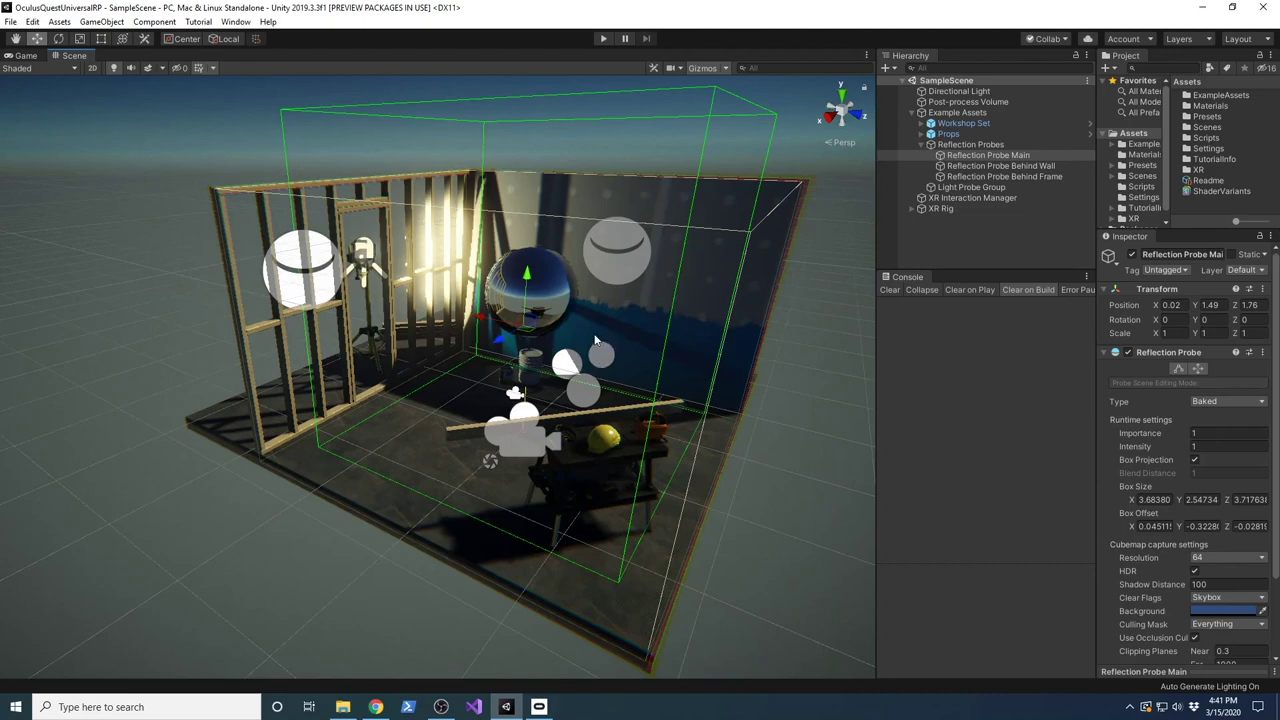
Open the Oculus app's Devices page and view the Quest headset's USB 3 connection details
left_click_drag(647, 300, 592, 338, "alt")
scroll(592, 338, "up", 3)
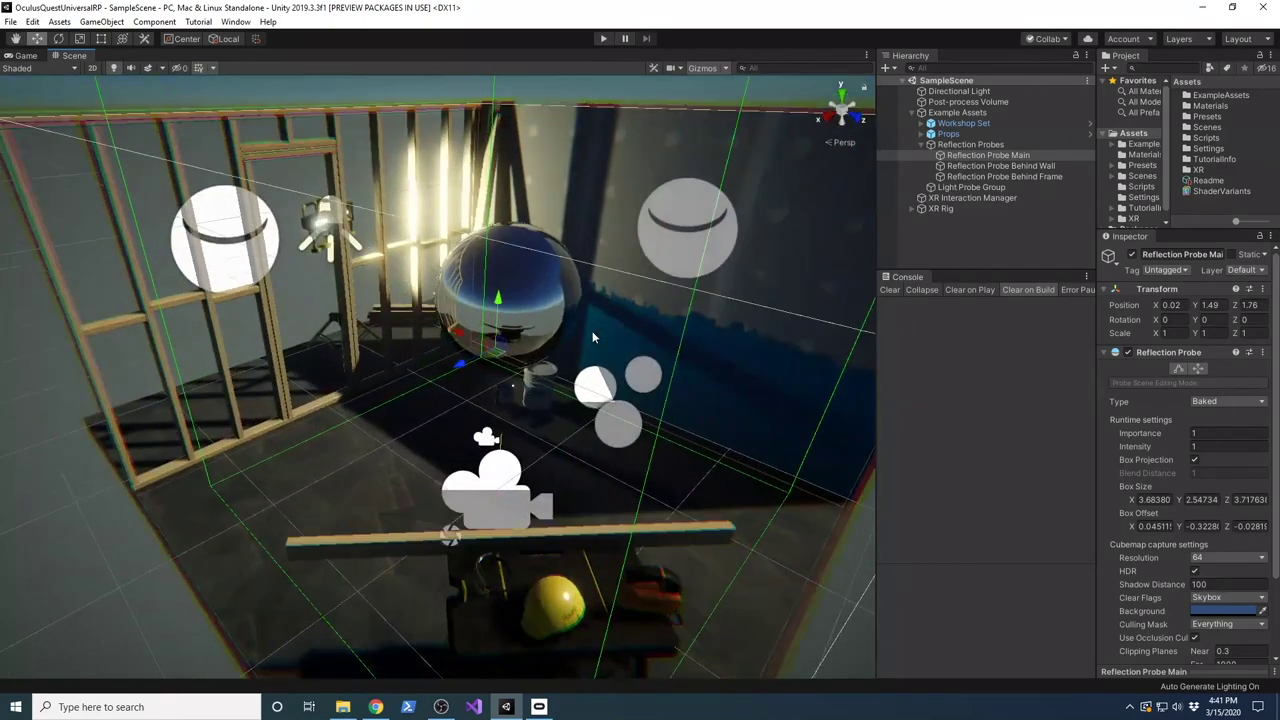
left_click(541, 707)
left_click_drag(283, 13, 387, 83)
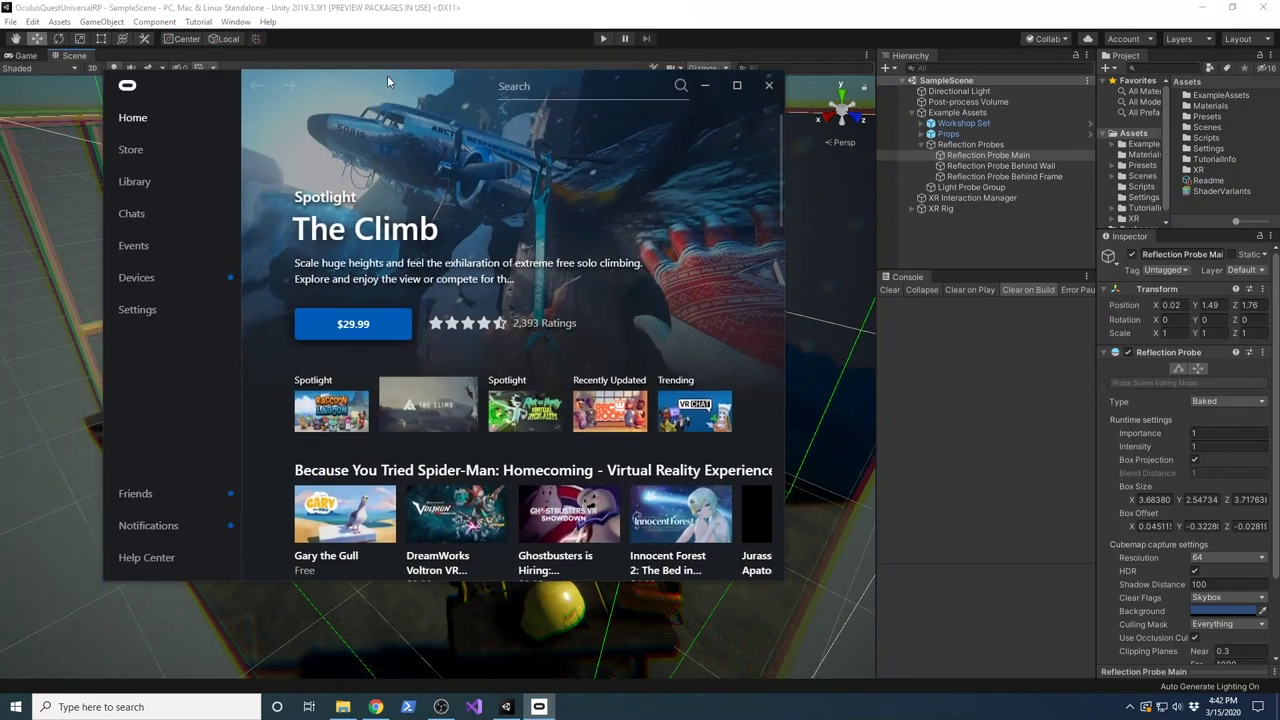
left_click(136, 277)
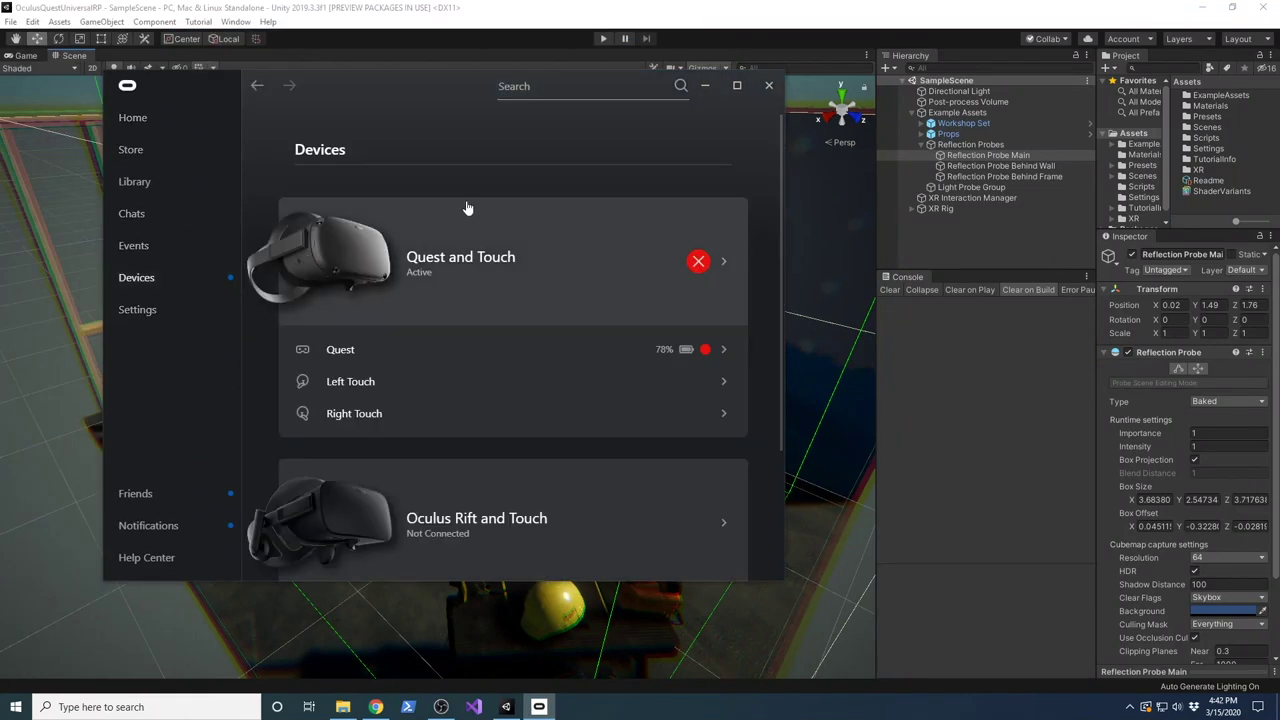
left_click_drag(426, 80, 402, 42)
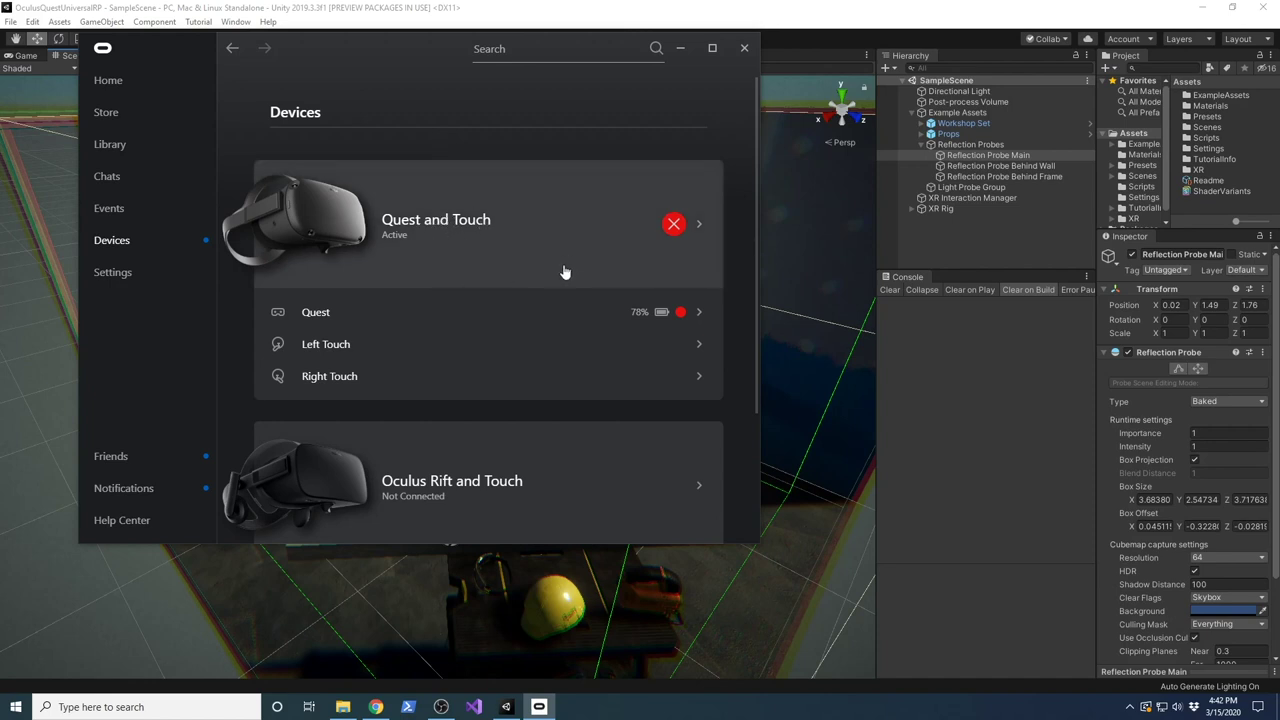
left_click(485, 305)
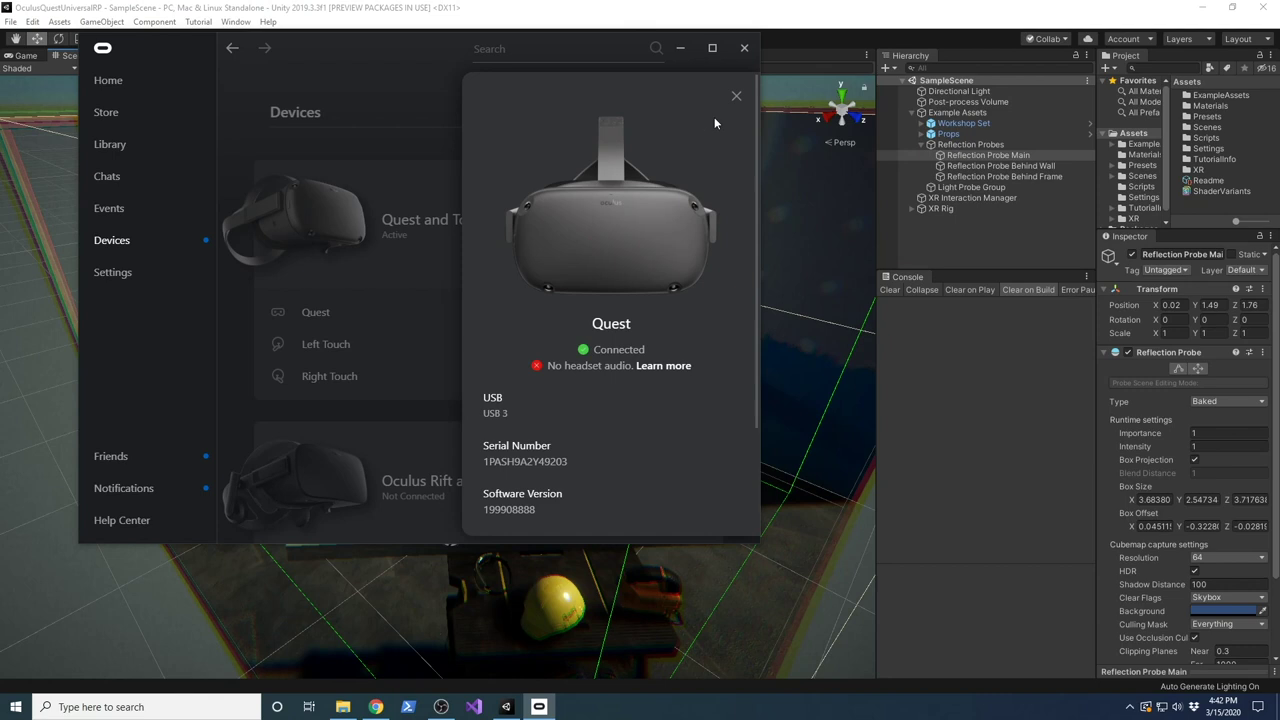
Close the Quest details panel, reopen it, and close it again to leave the Devices list
left_click(735, 101)
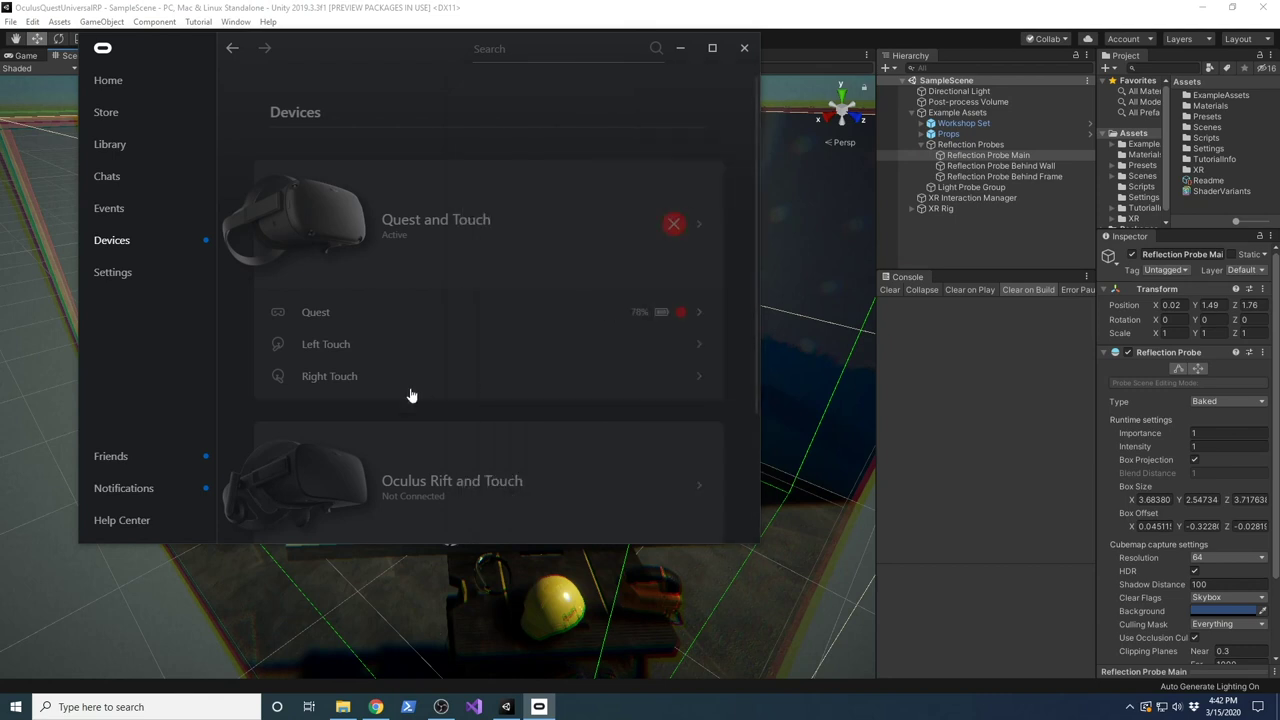
left_click(522, 322)
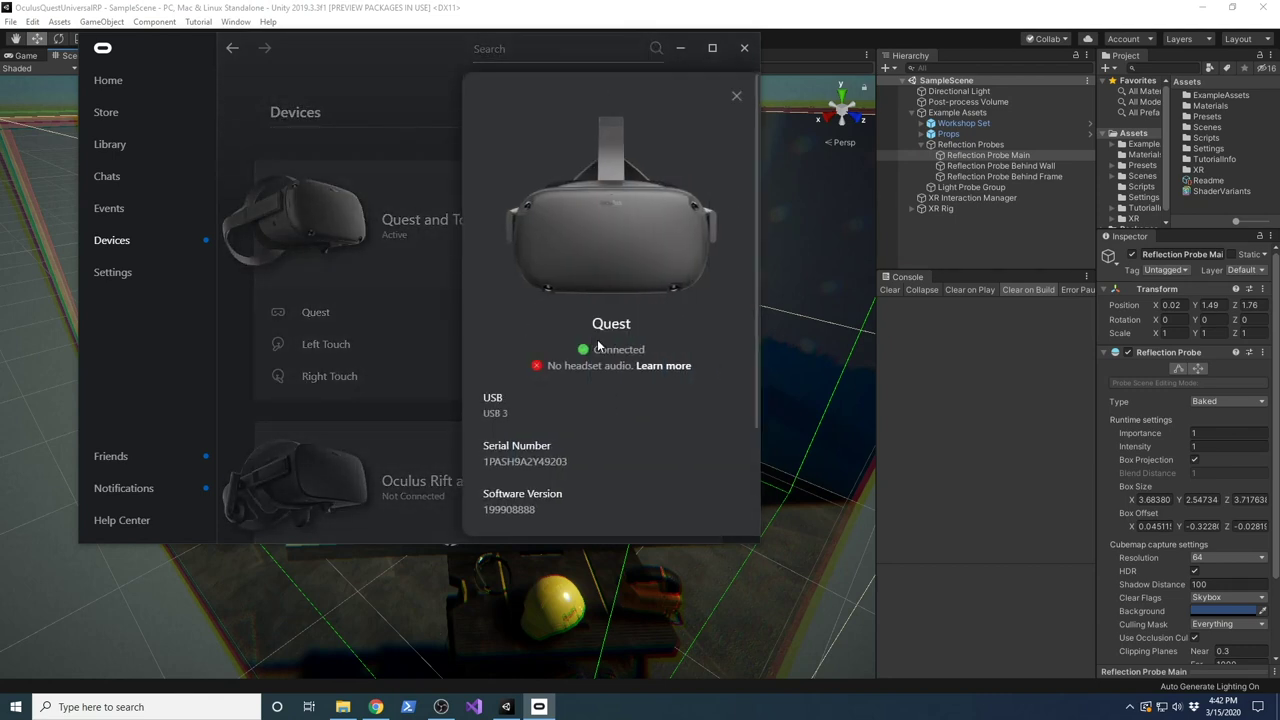
left_click(417, 290)
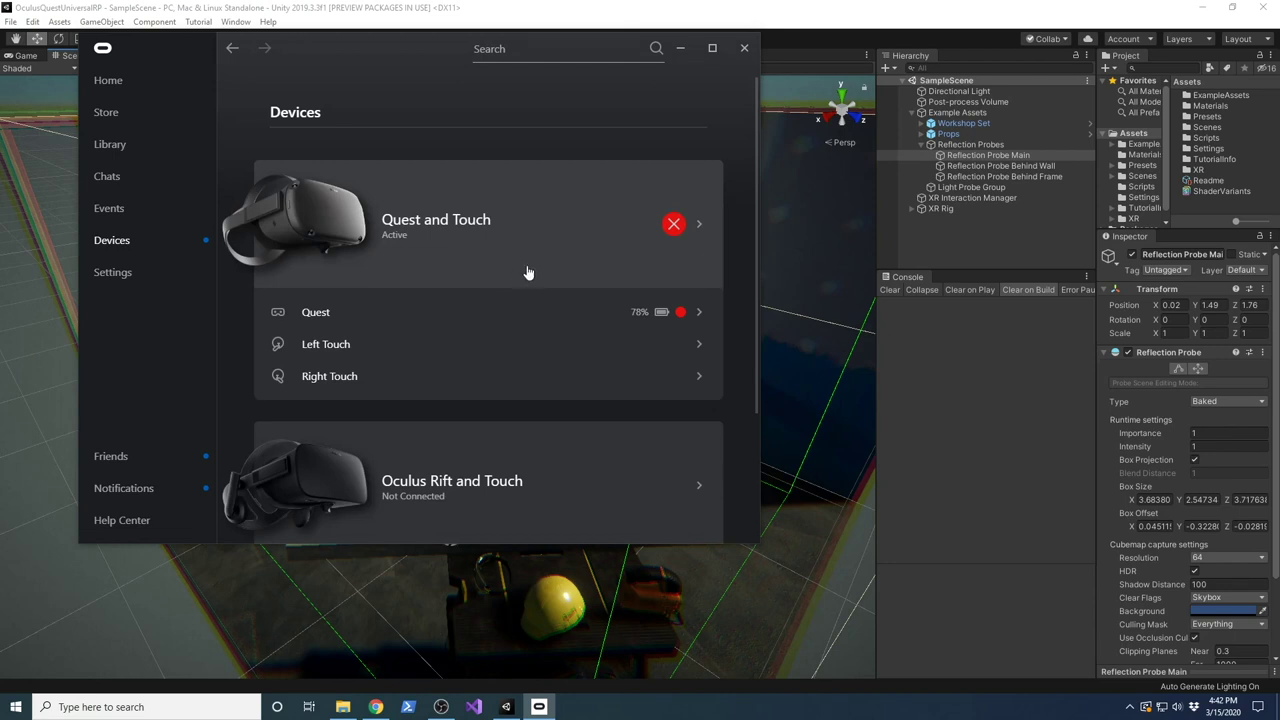
Close the Oculus app, briefly run the scene in Play mode, then stop it in the Unity editor
left_click(743, 47)
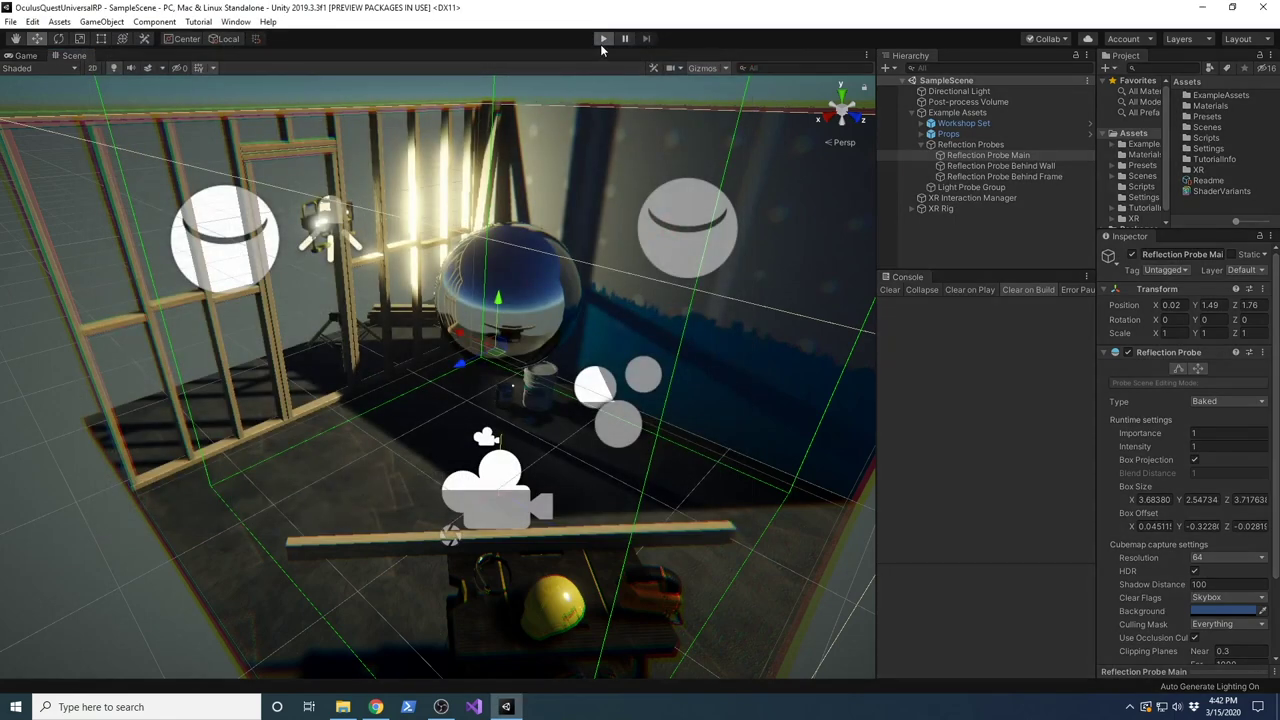
left_click(603, 38)
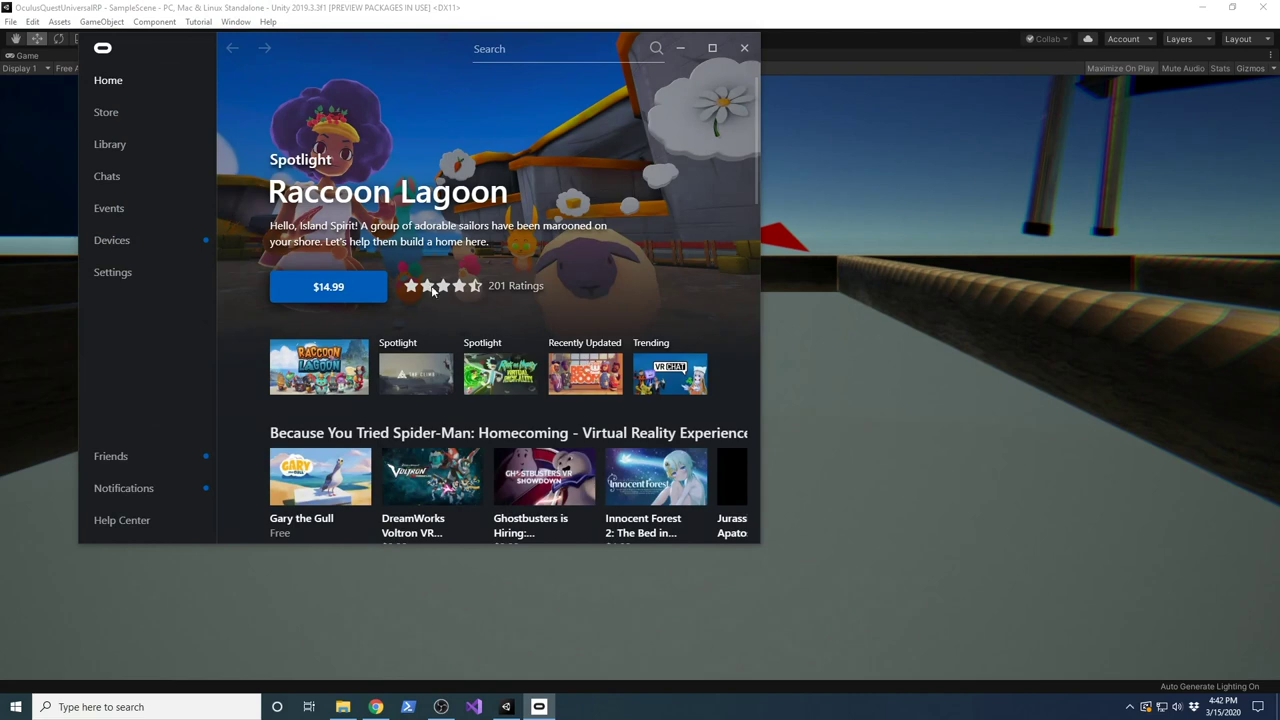
left_click(505, 8)
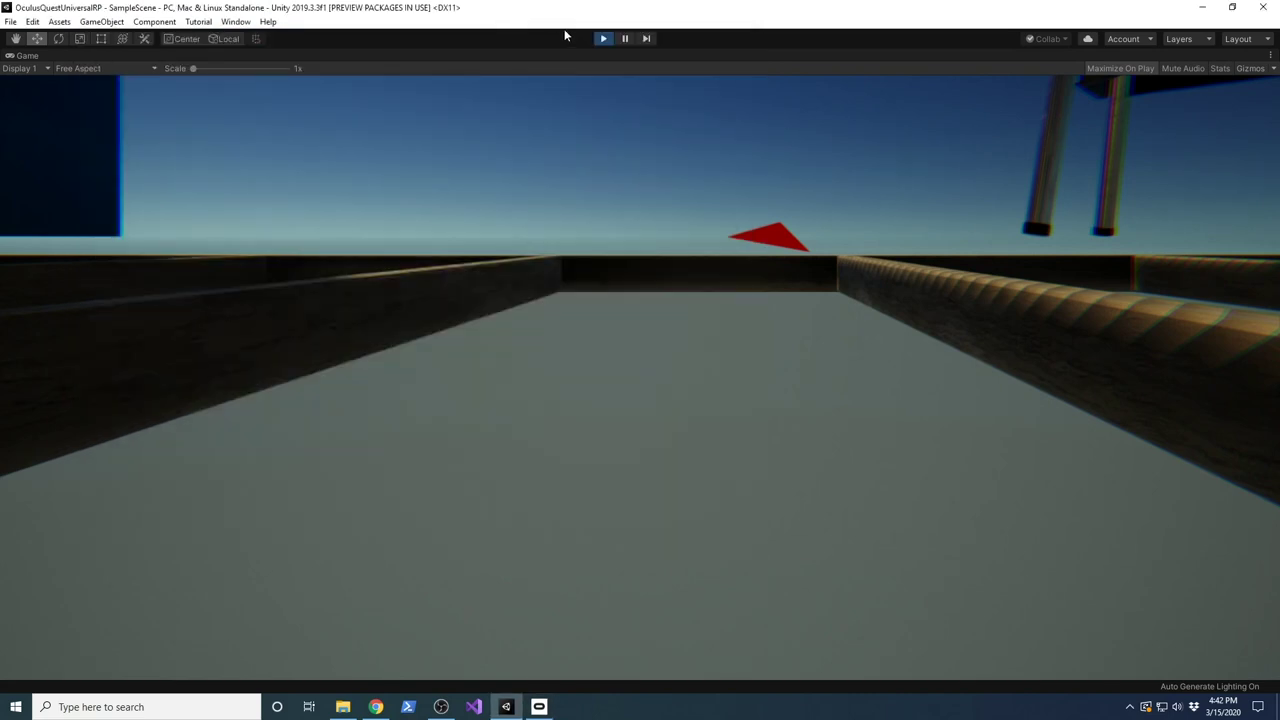
left_click(604, 40)
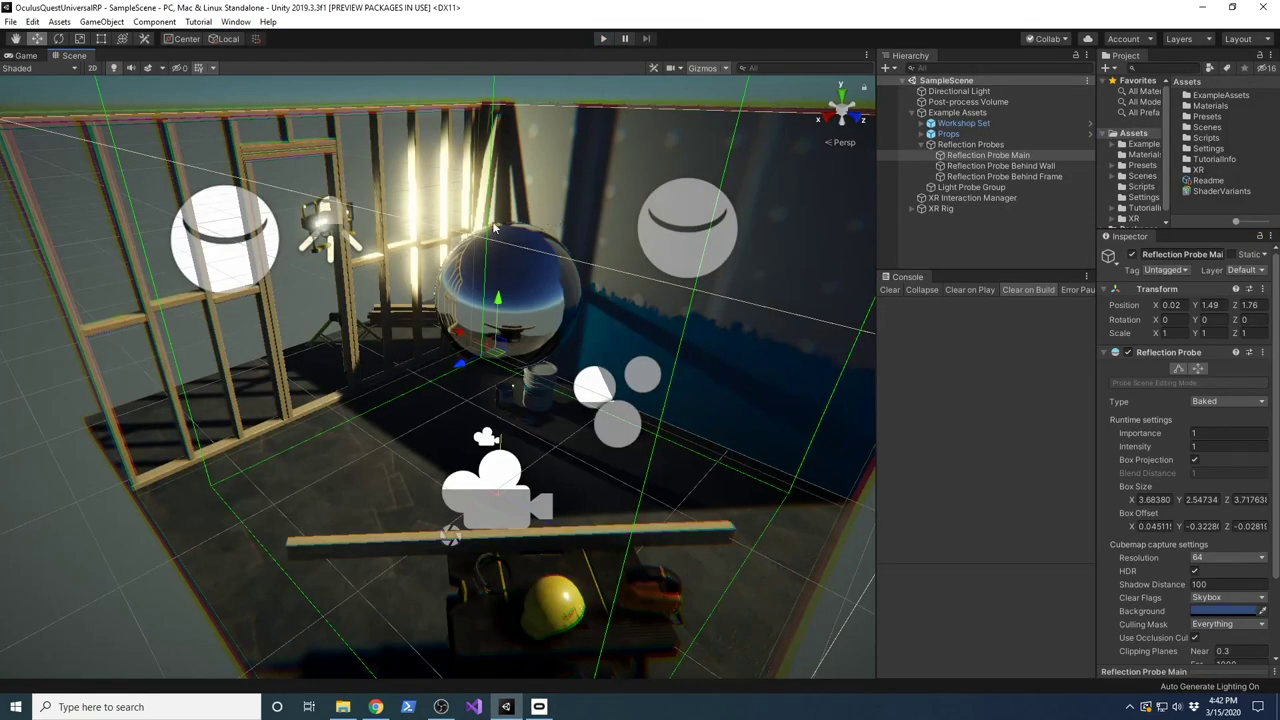
left_click(10, 21)
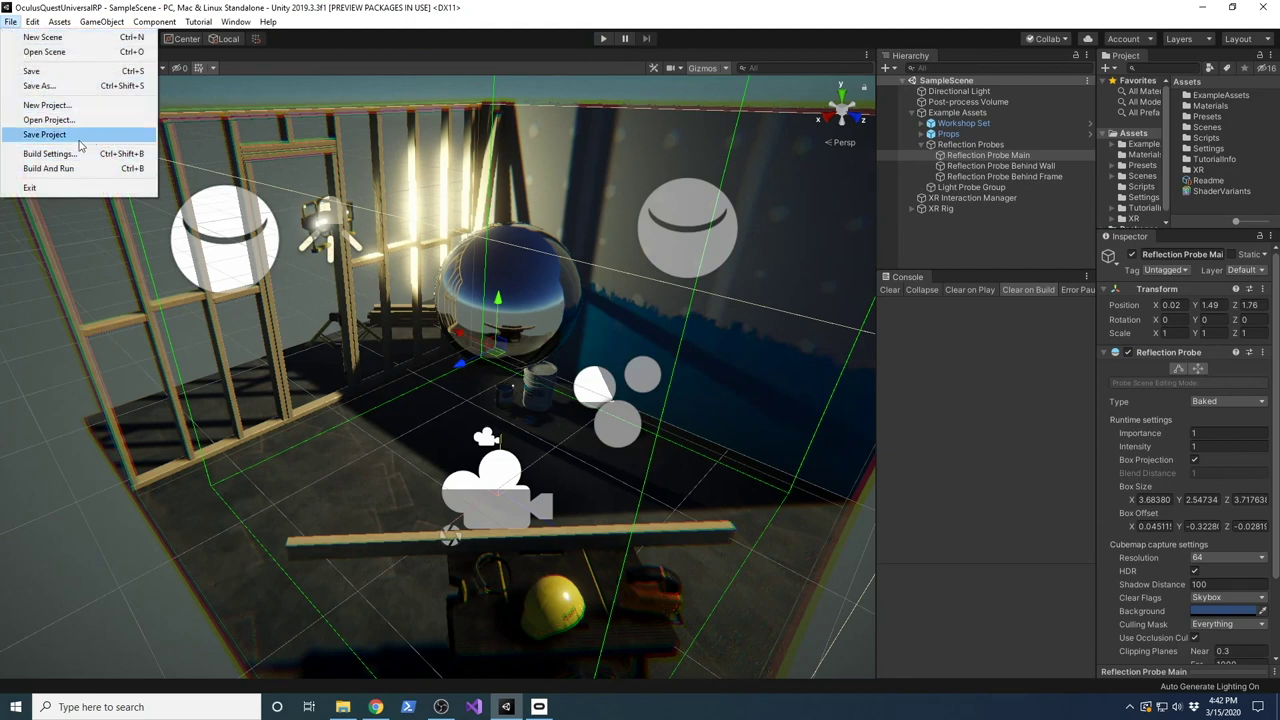
Open Player Settings via Build Settings and check XR Plugin Management for Android and PC Standalone
left_click(47, 154)
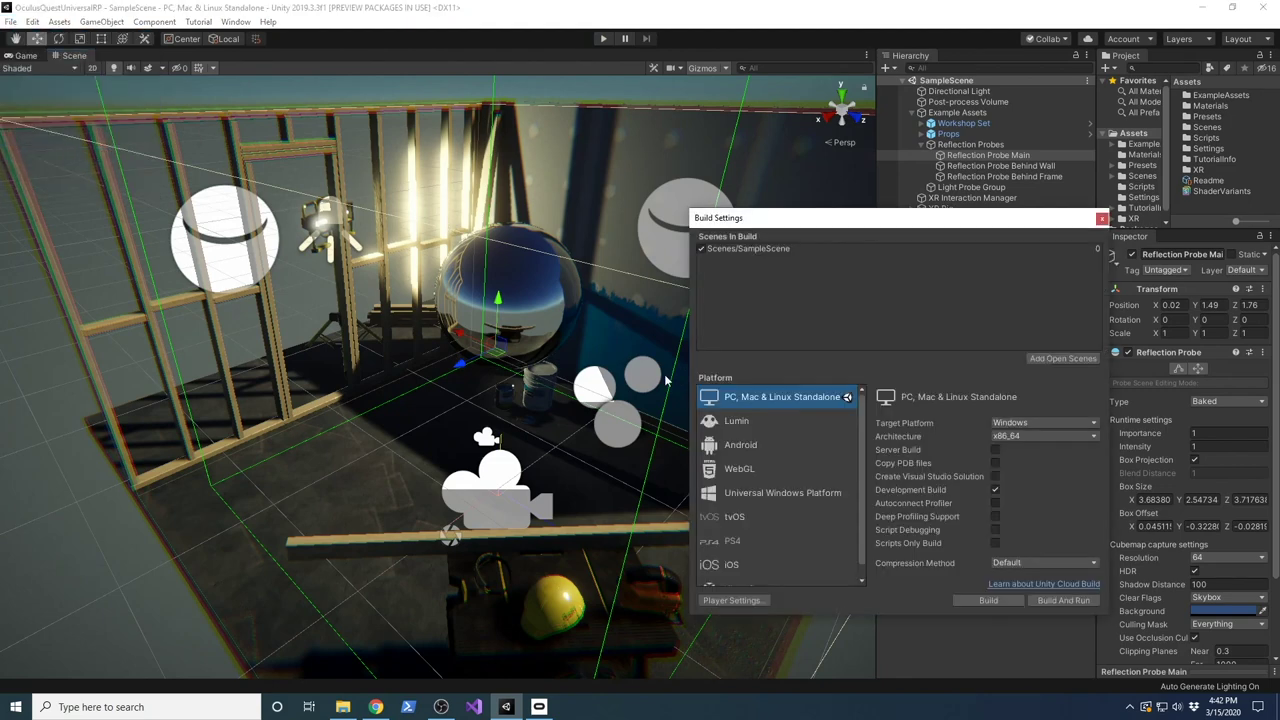
left_click(733, 600)
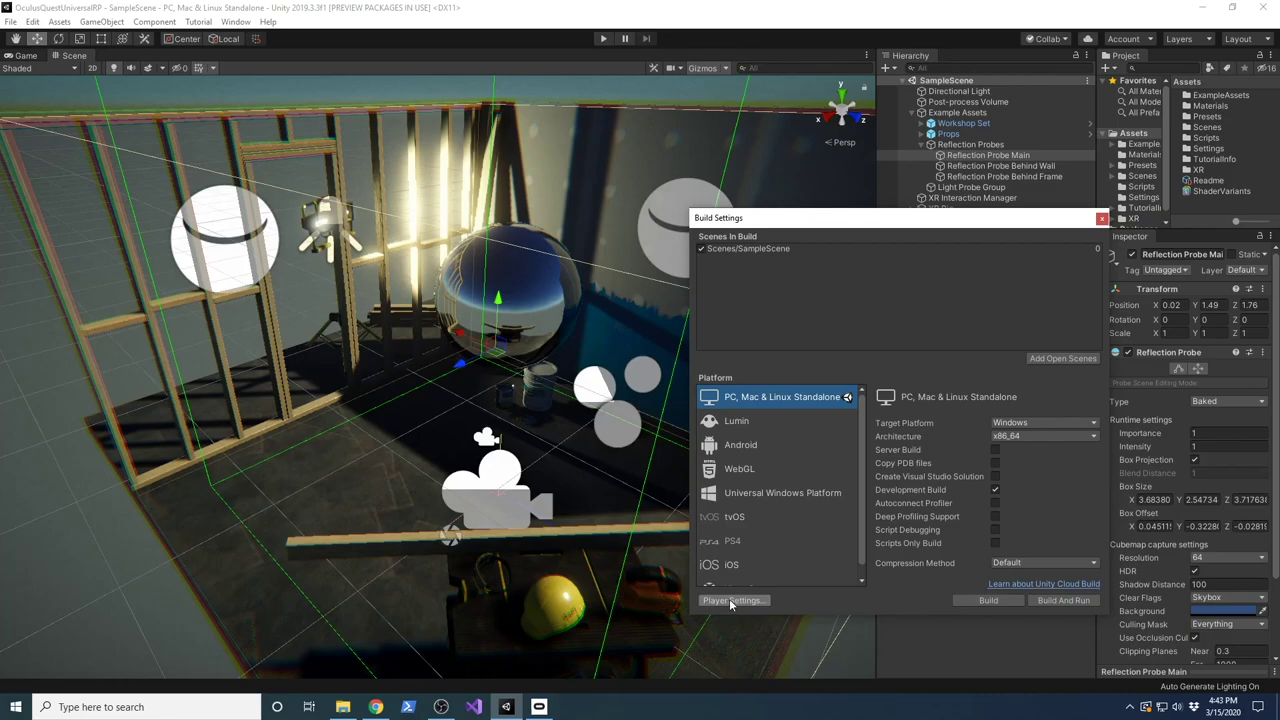
left_click(26, 195)
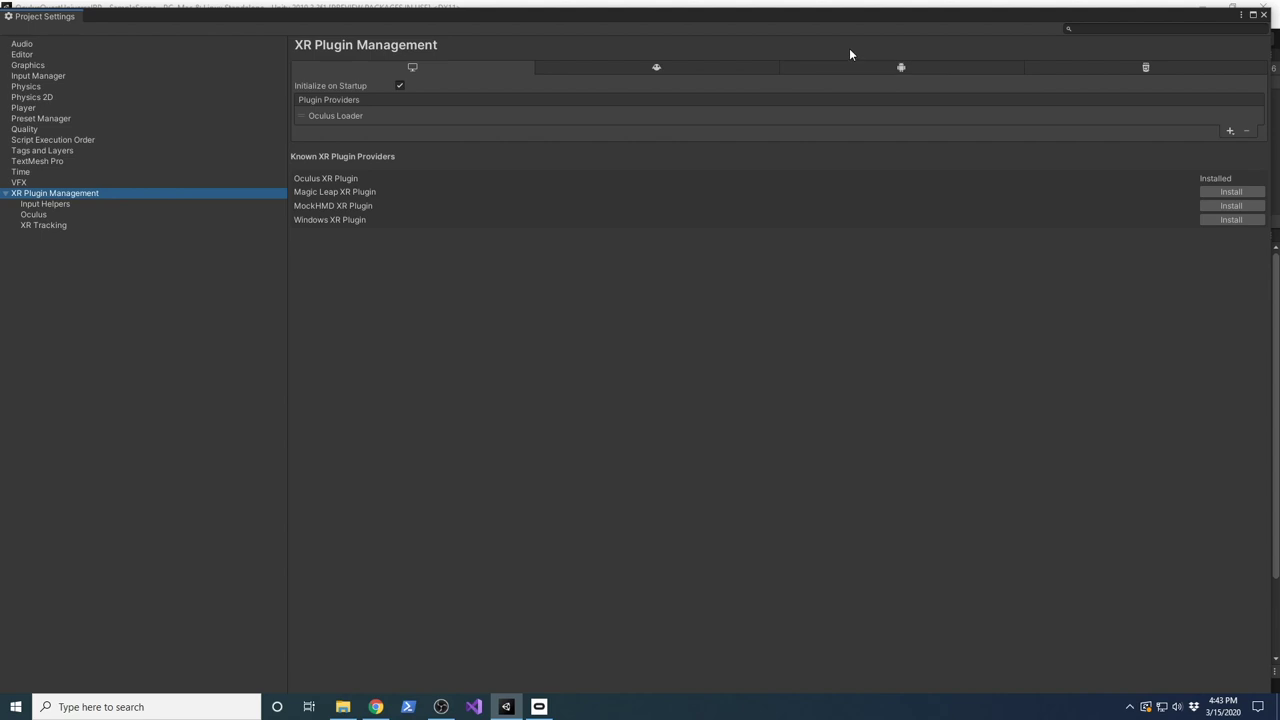
left_click(864, 67)
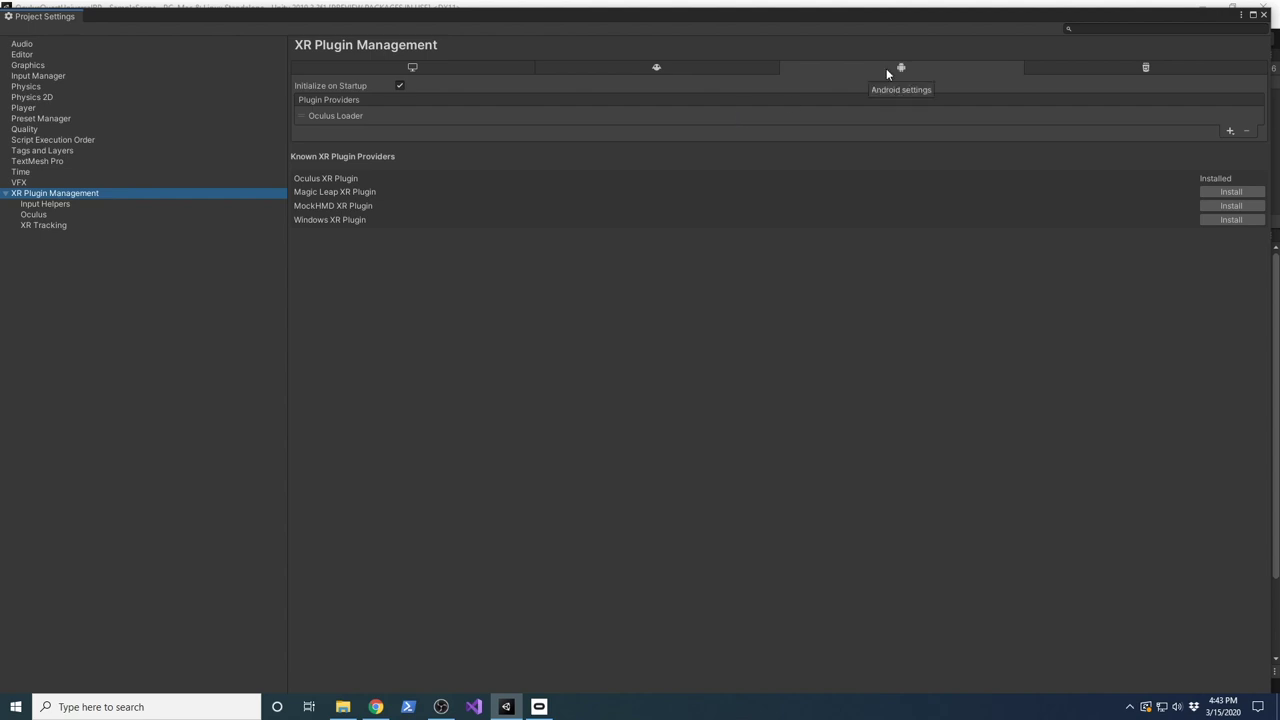
left_click(490, 67)
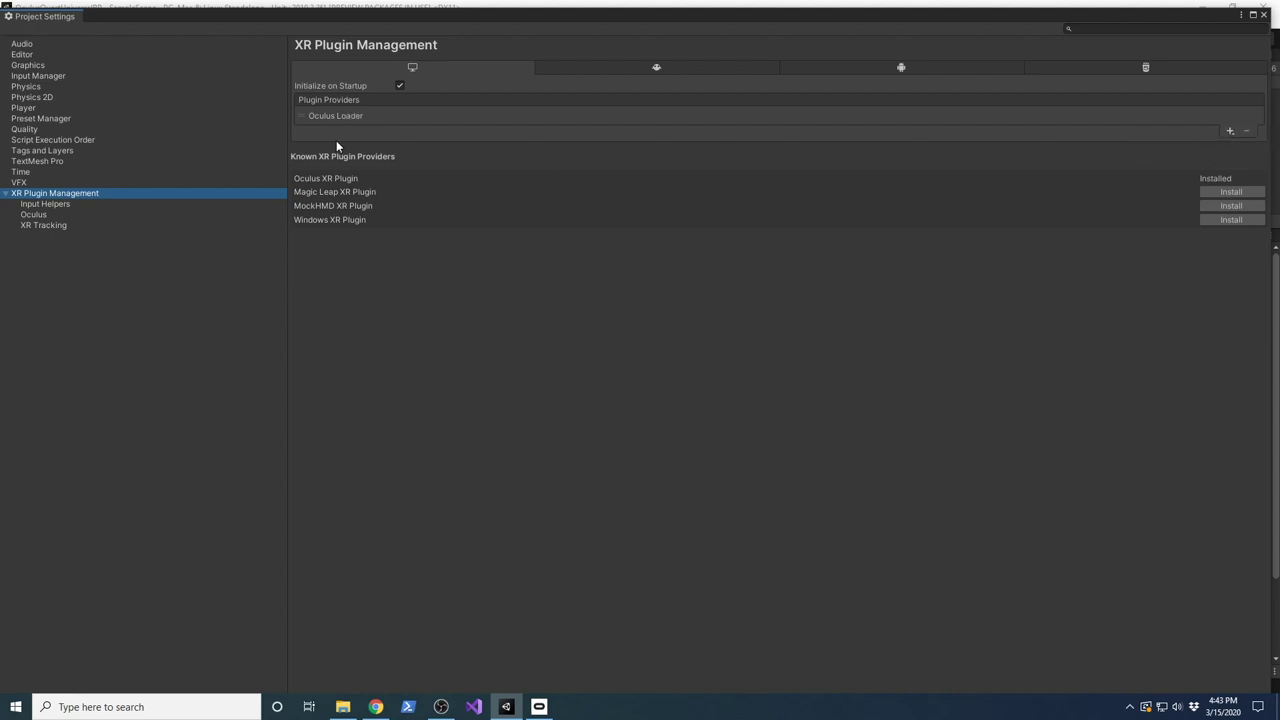
left_click(25, 130)
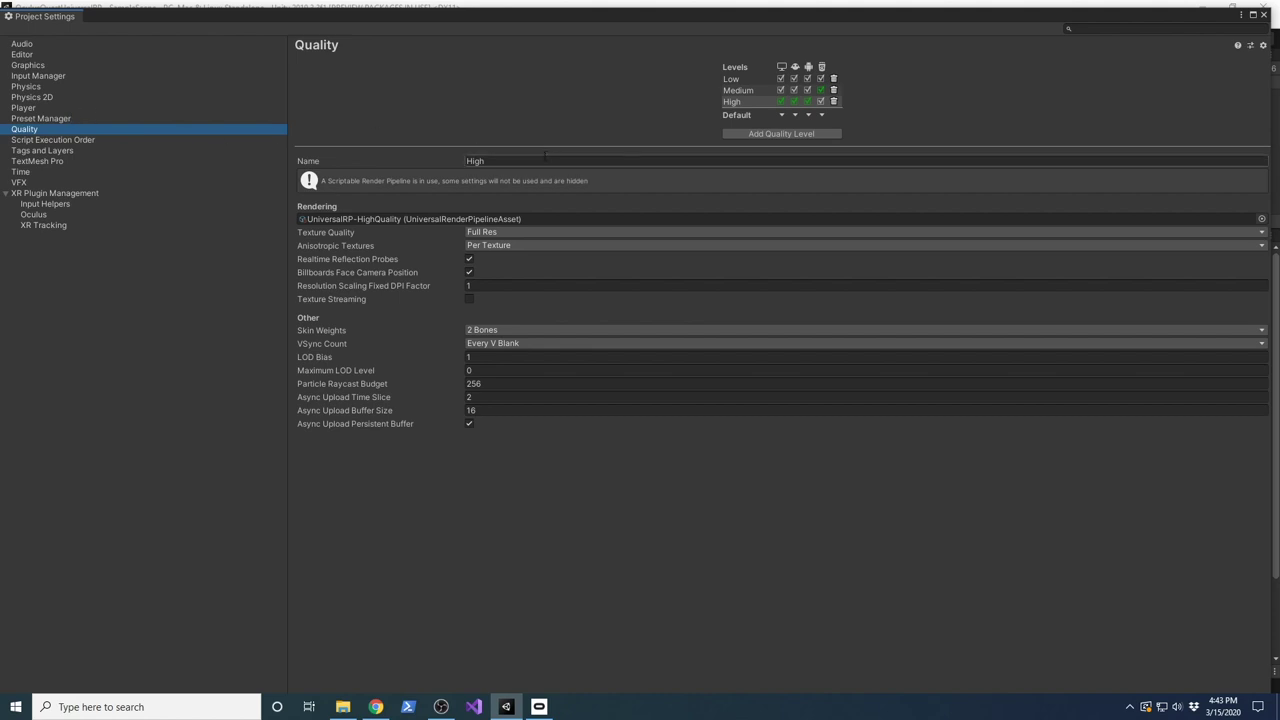
In Quality settings, set the platform's default quality level to Low
left_click(813, 116)
left_click(872, 129)
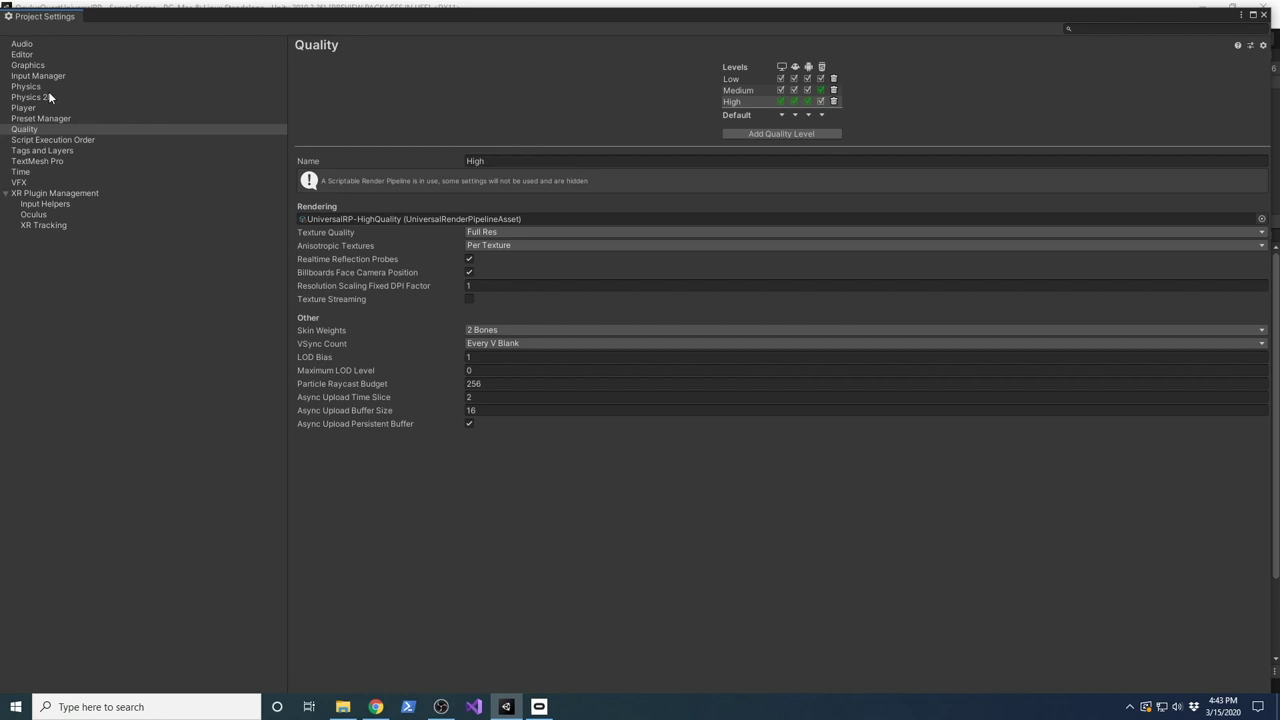
left_click(28, 65)
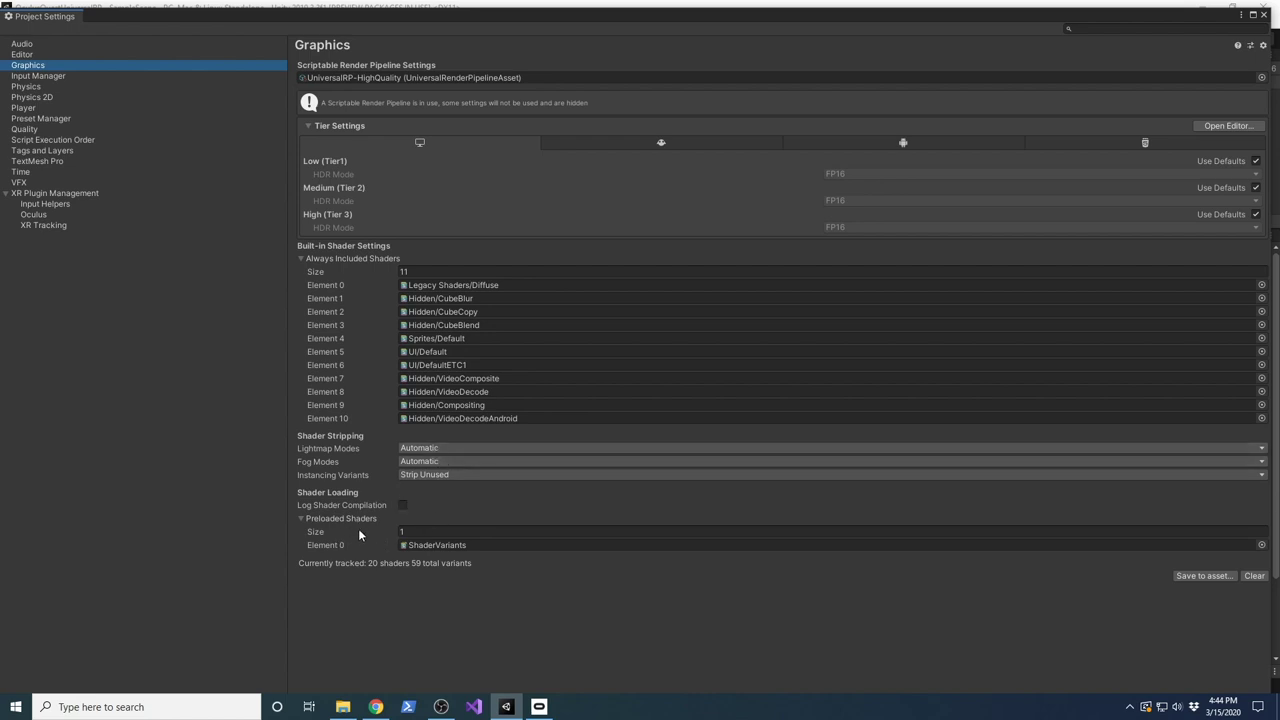
Empty the Graphics Preloaded Shaders list by setting its size to 0, declining the save-to-asset prompt
left_click(420, 532)
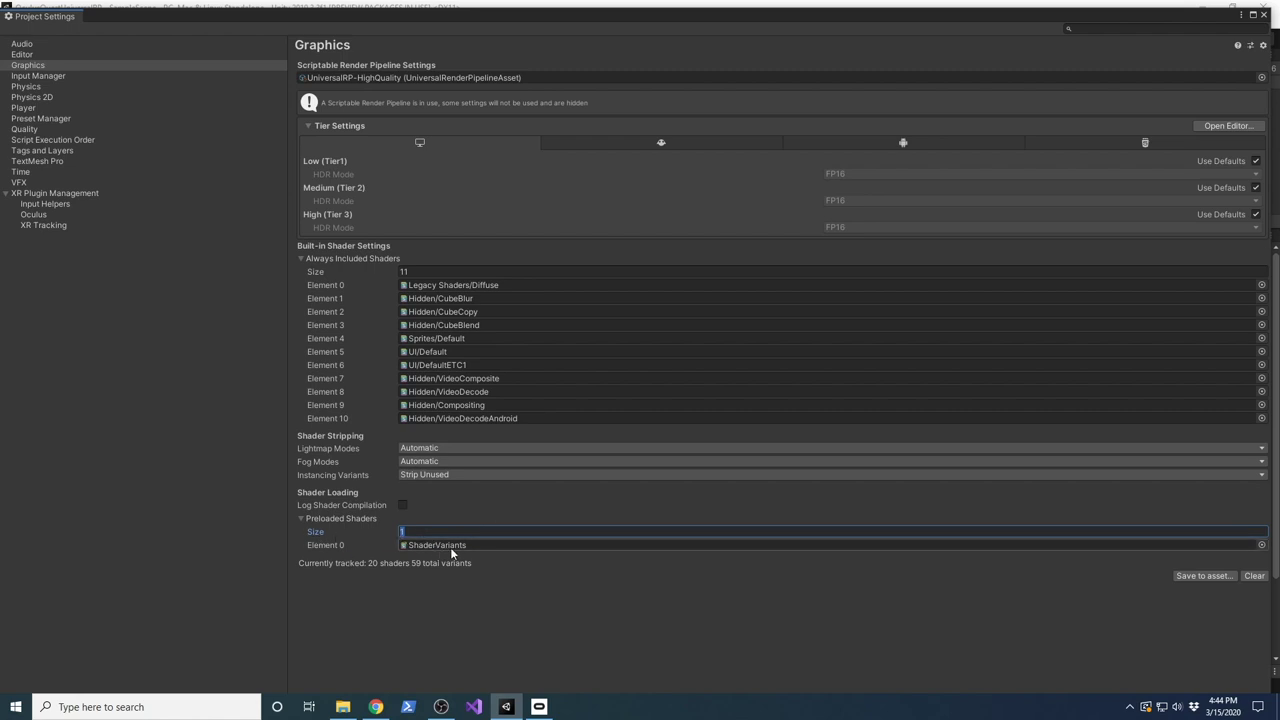
left_click(1204, 577)
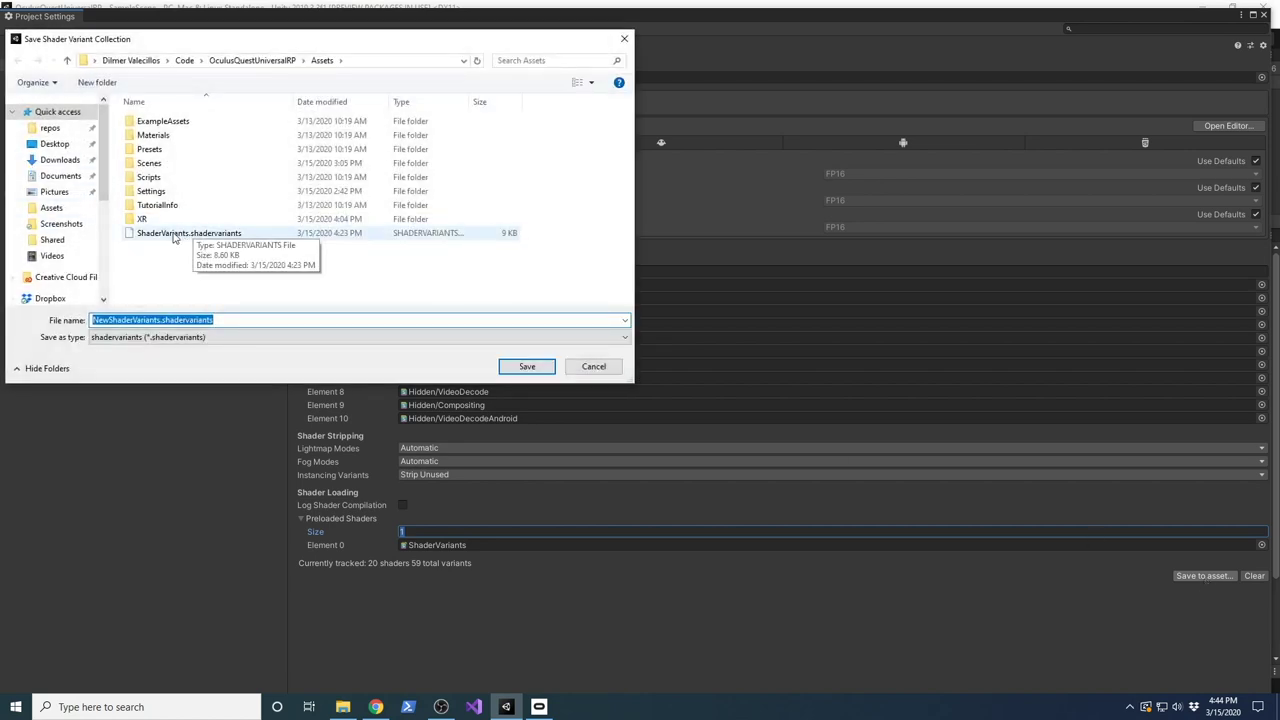
left_click(593, 366)
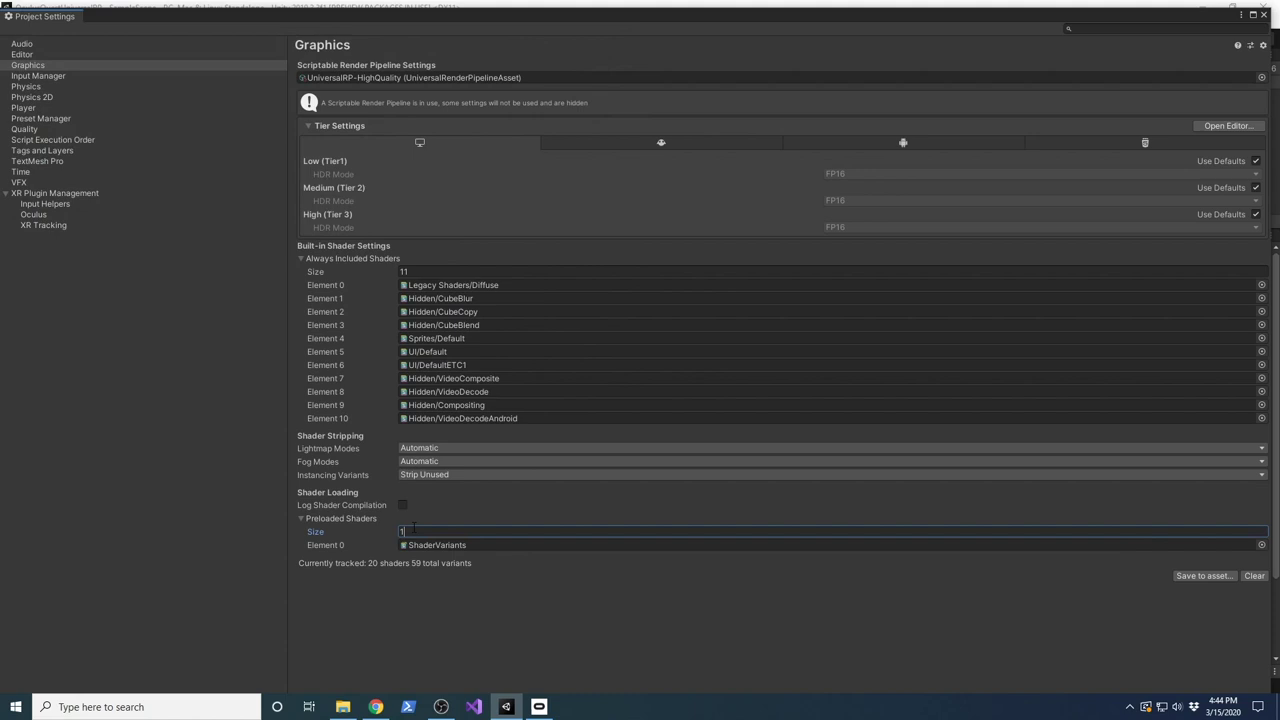
type("0")
key("Return")
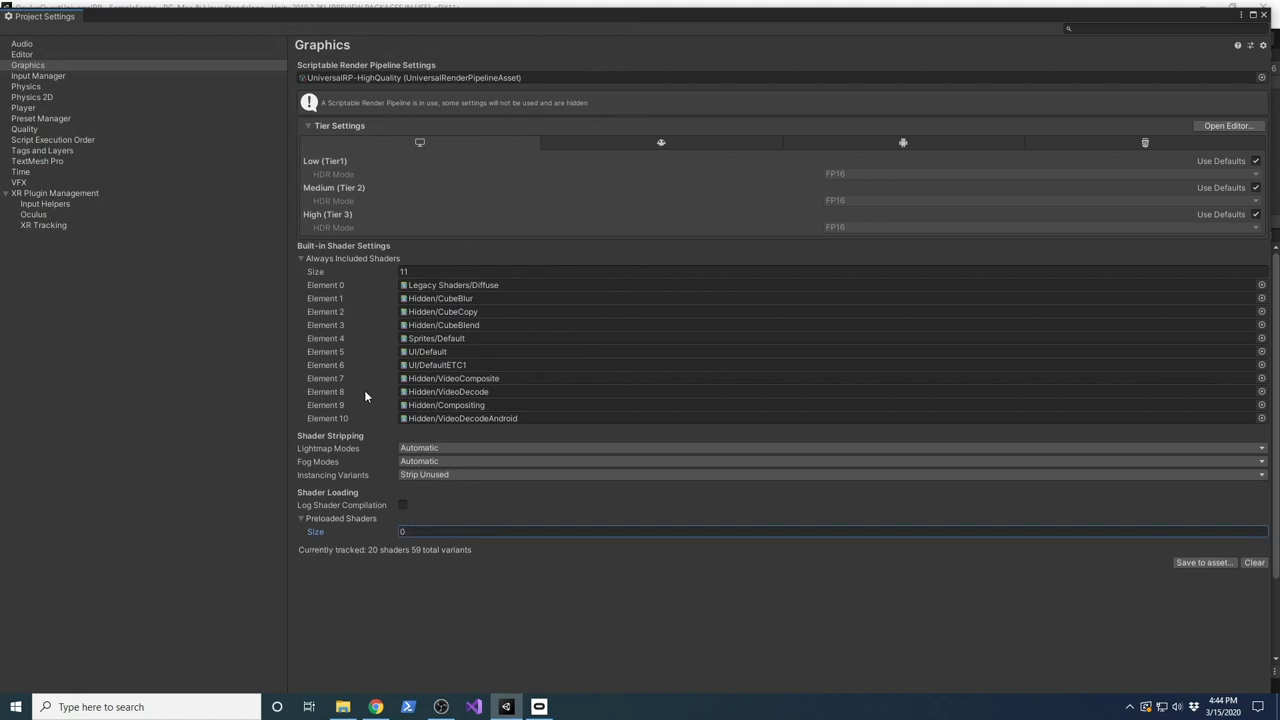
Set Preloaded Shaders size to 1 and open Element 0's ShaderVariantCollection picker
left_click(1205, 563)
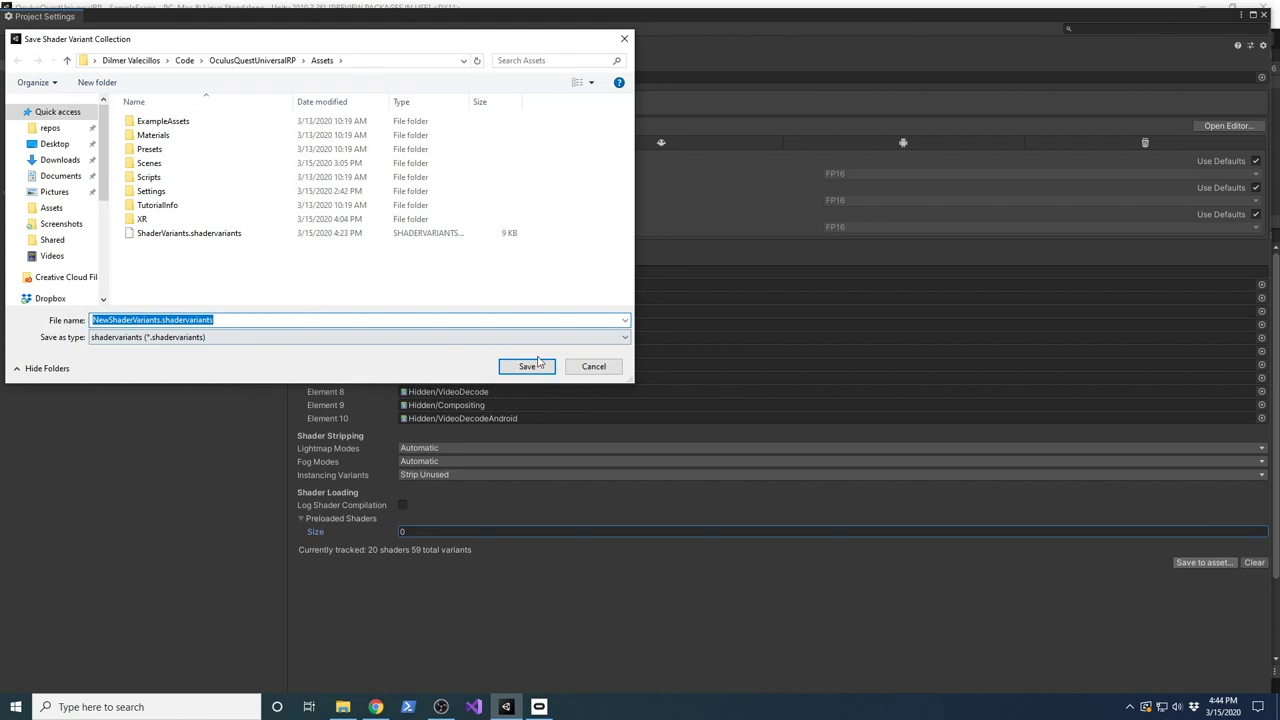
left_click(594, 366)
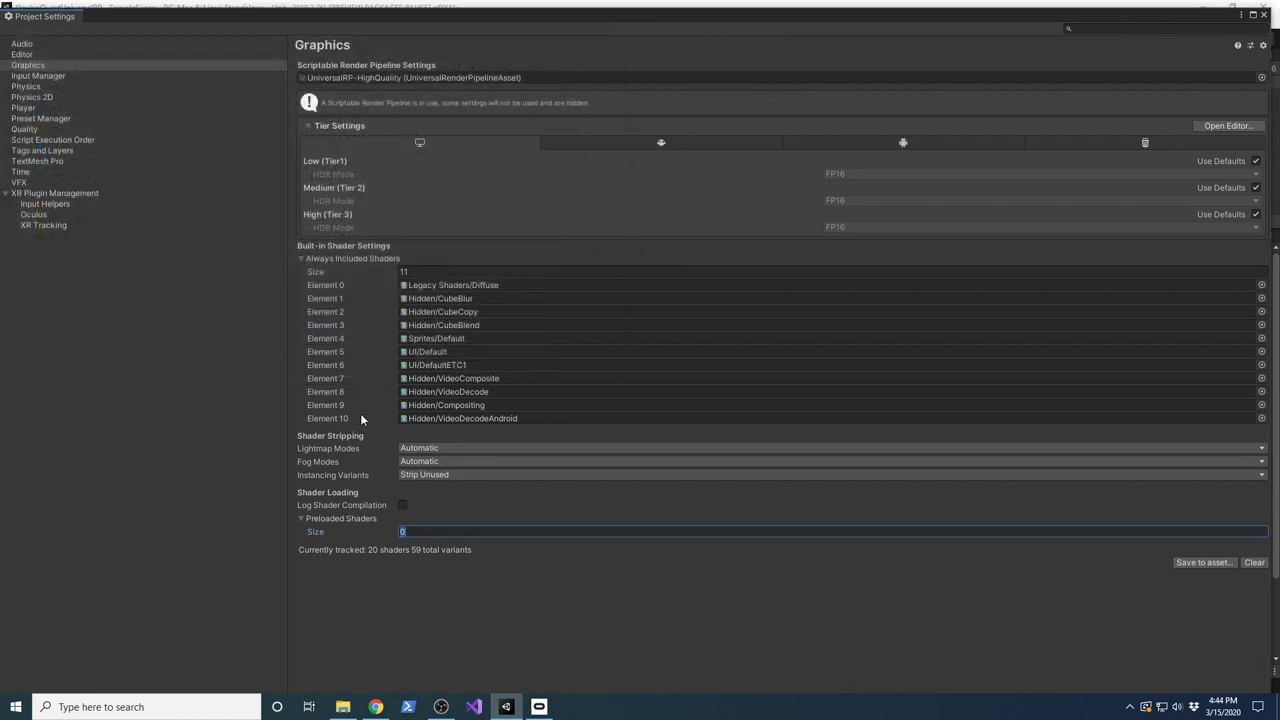
type("1")
key("Return")
left_click(1261, 545)
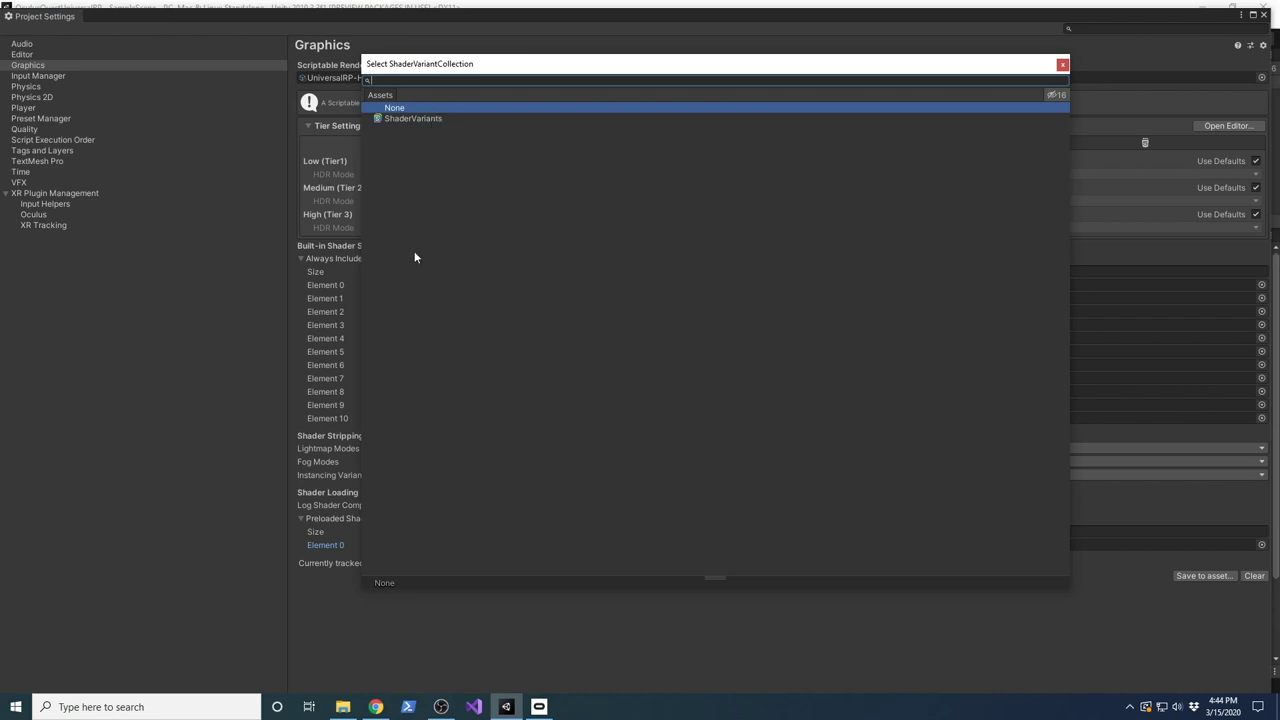
Preload the ShaderVariants collection (20 shaders, 59 variants) with instancing variants left at Strip Unused
double_click(410, 118)
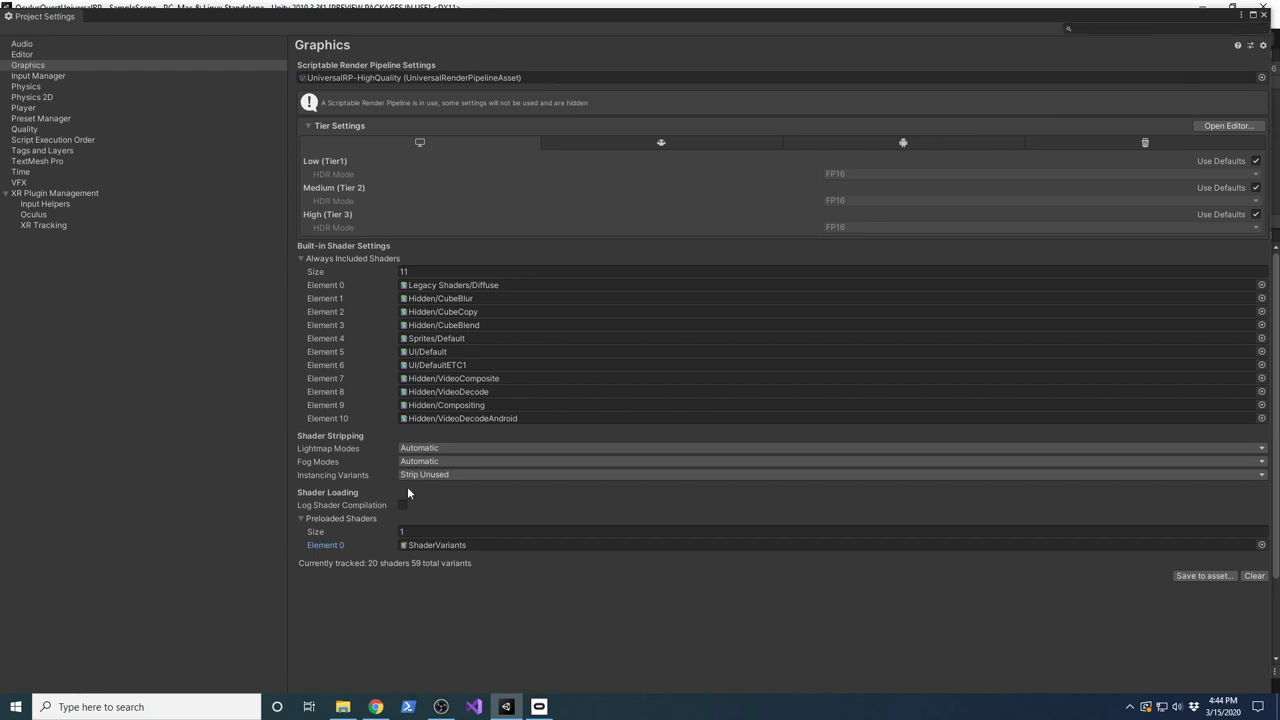
left_click(444, 476)
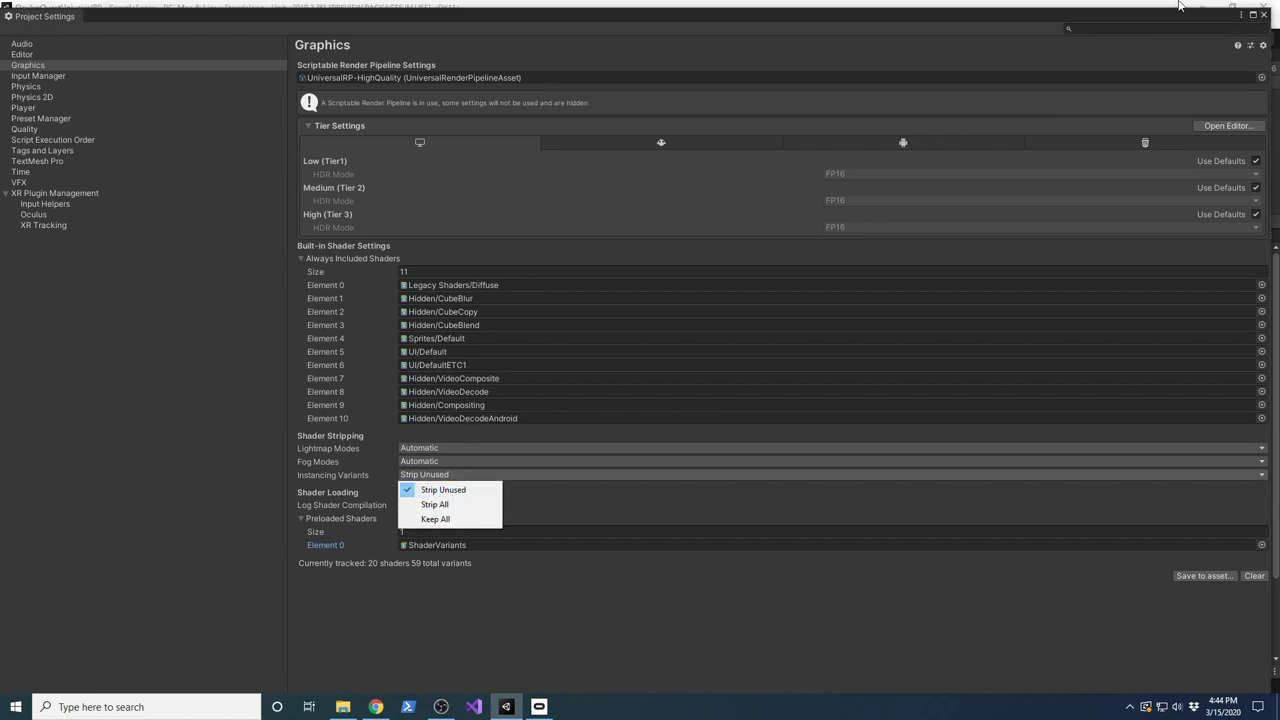
left_click(1267, 22)
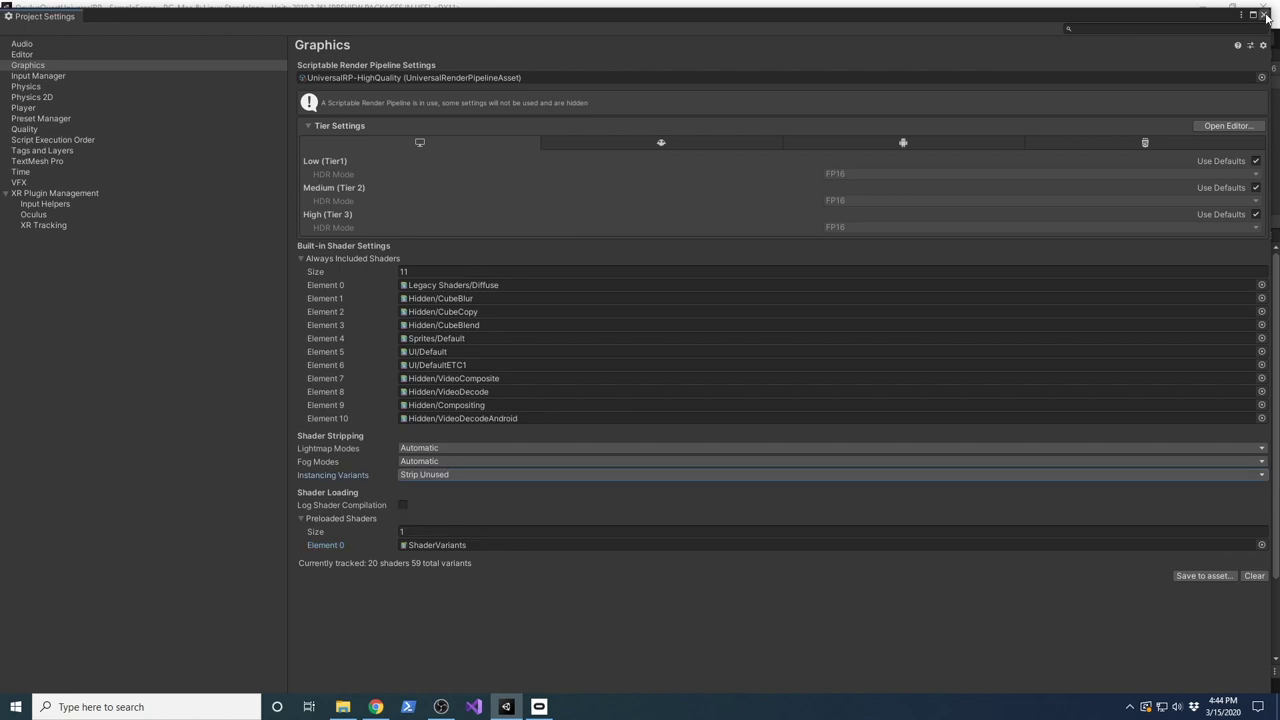
Dismiss Project and Build Settings, then frame the reflection probe and orbit around the workshop room
left_click(1265, 15)
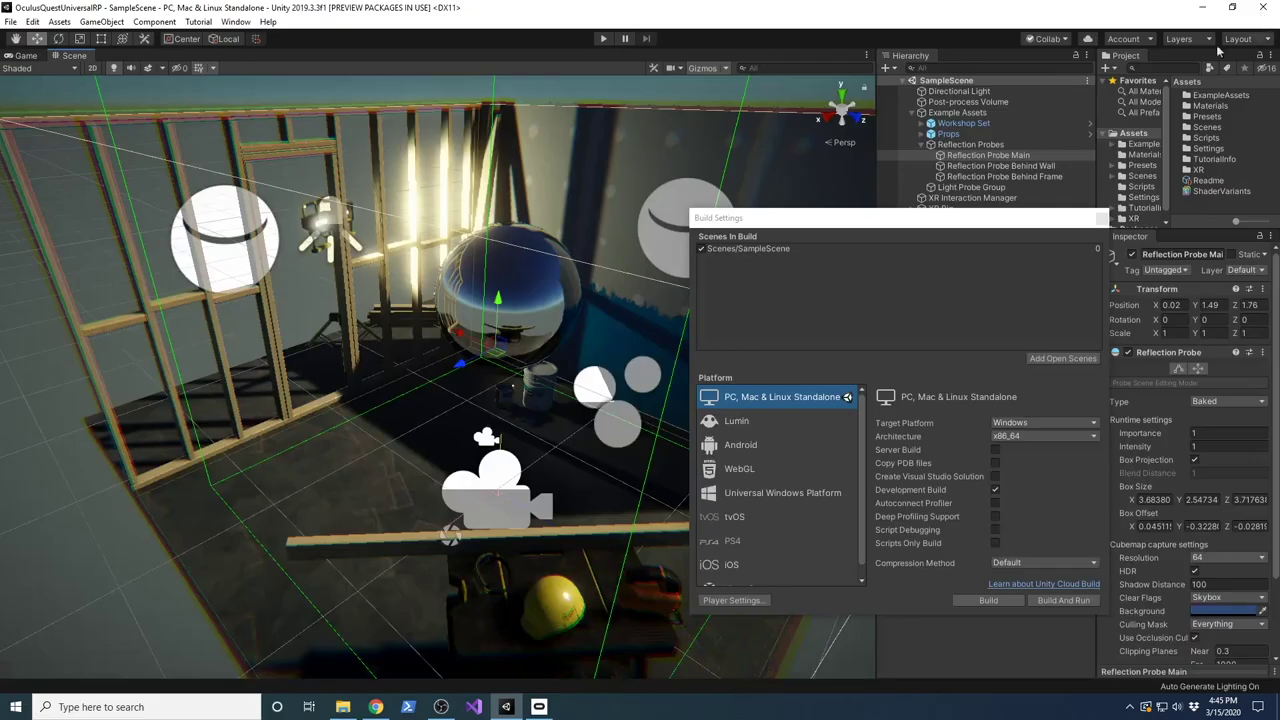
left_click(1097, 219)
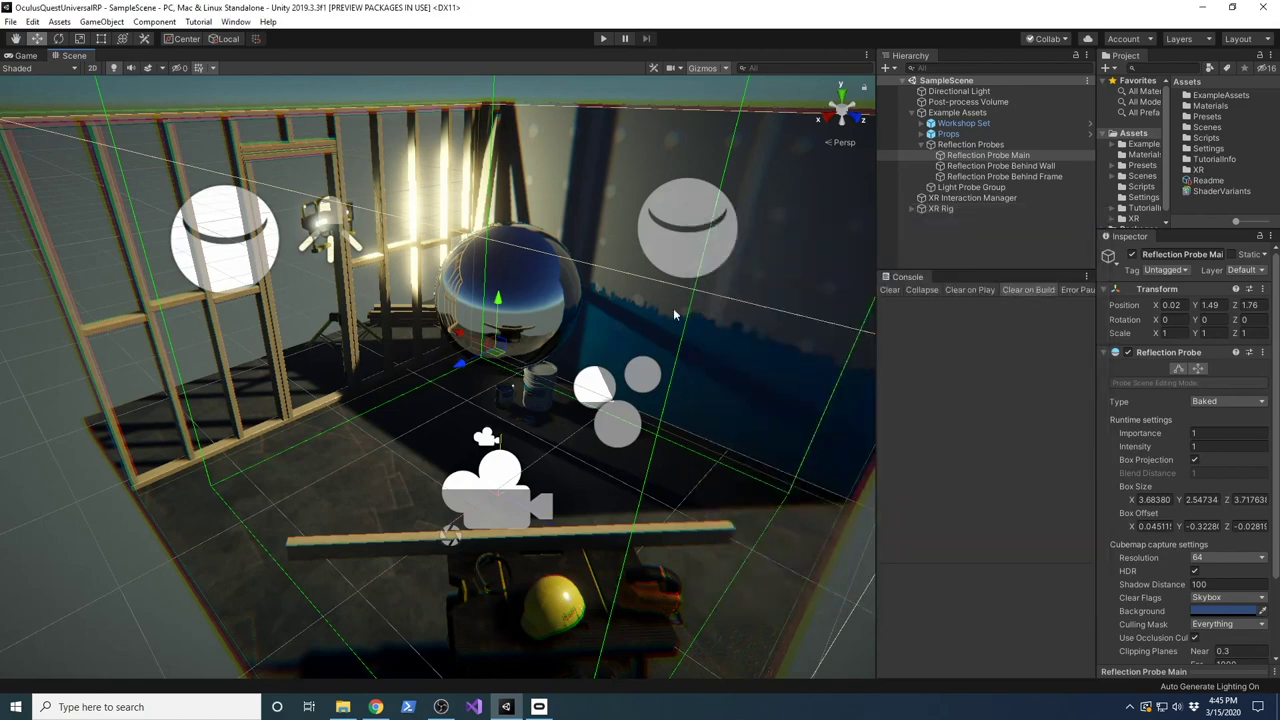
key("f")
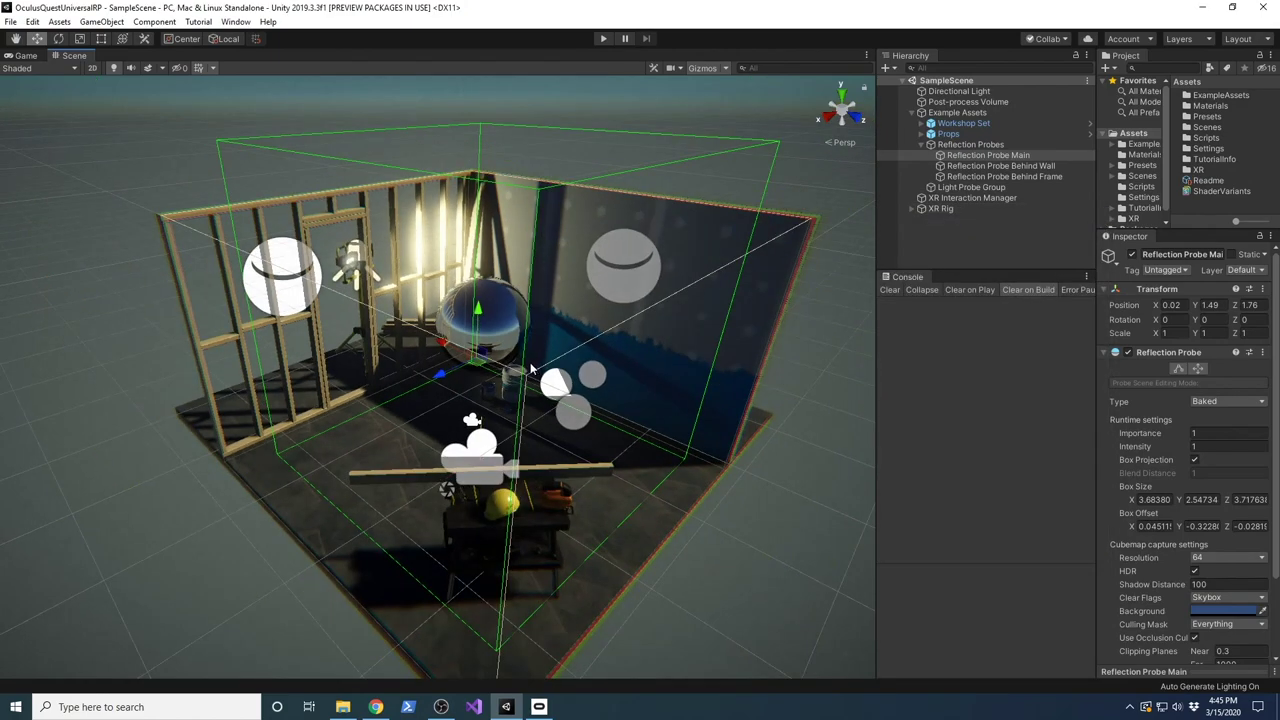
mouse_move(505, 415)
left_mouse_down("alt")
mouse_move(430, 420)
mouse_move(491, 398)
left_mouse_up("alt")
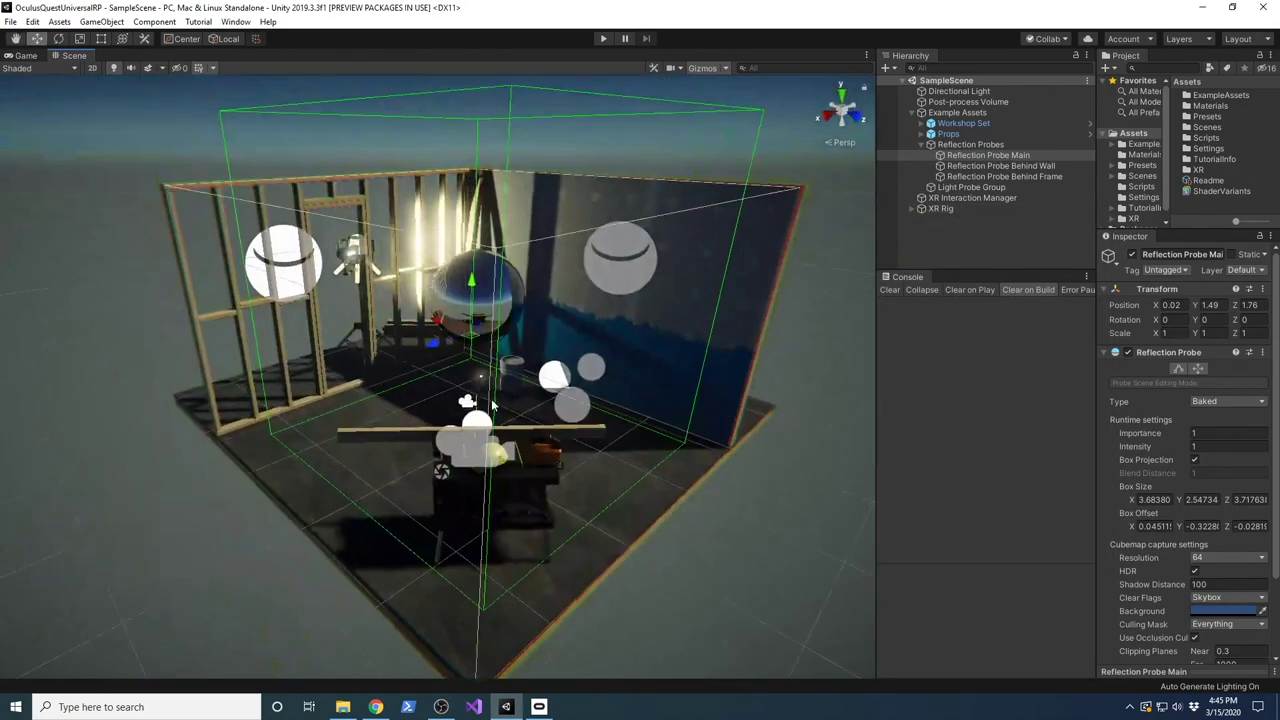
left_click(375, 707)
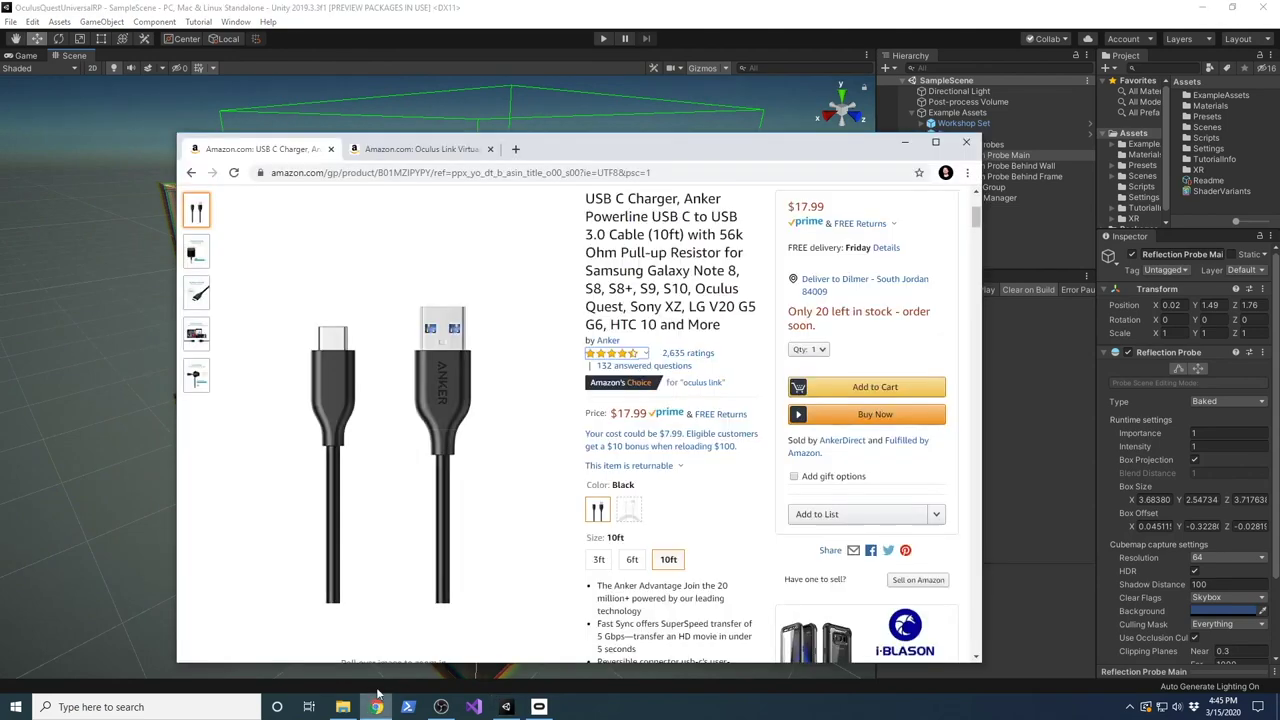
left_click(418, 148)
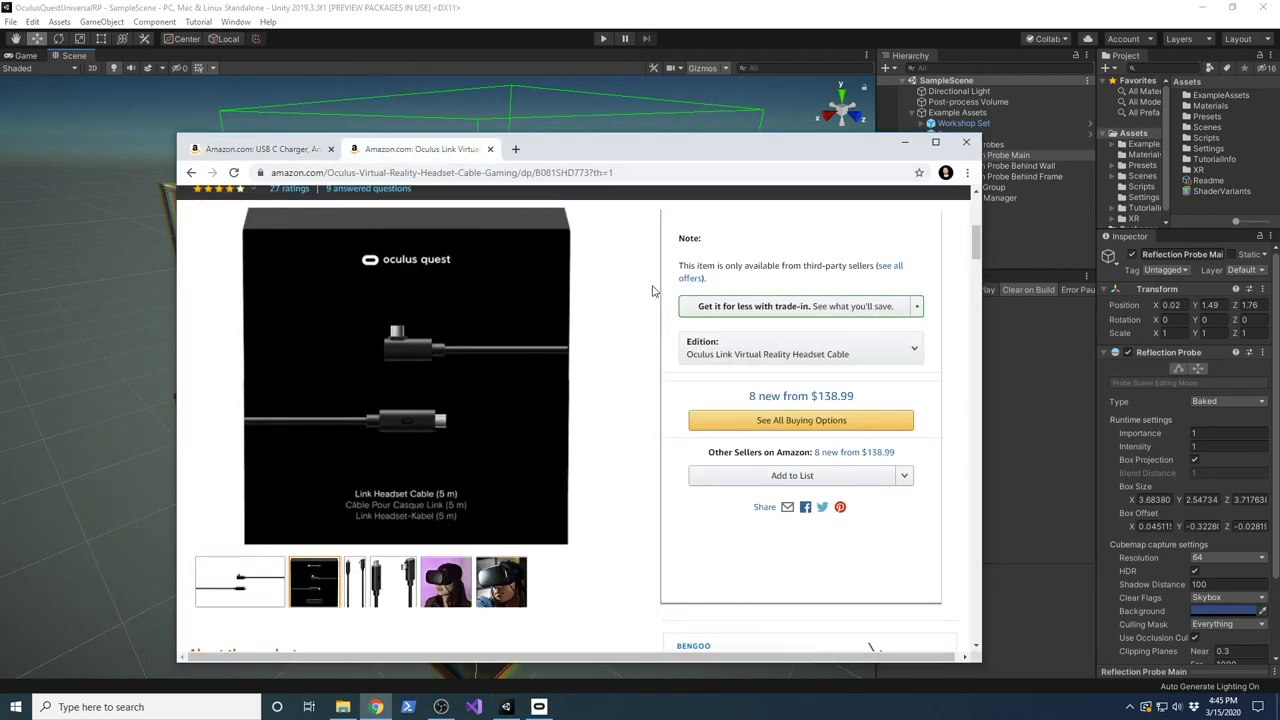
left_click(277, 152)
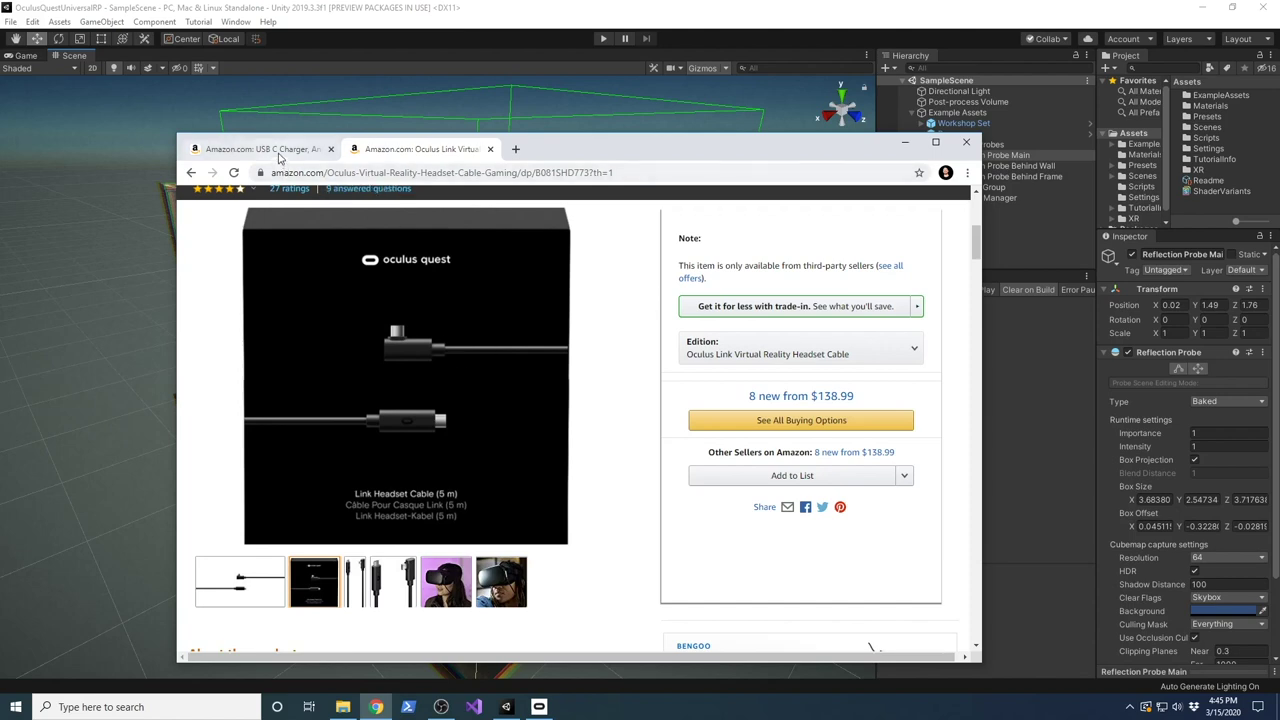
left_click(340, 22)
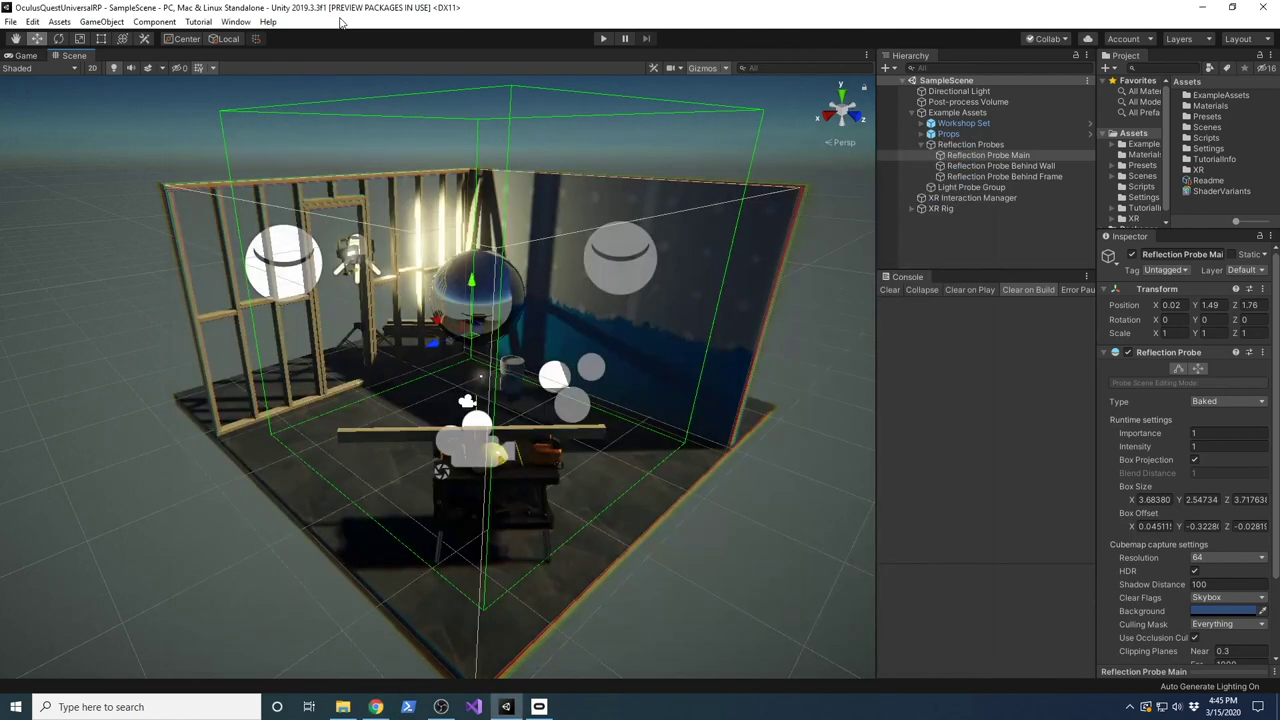